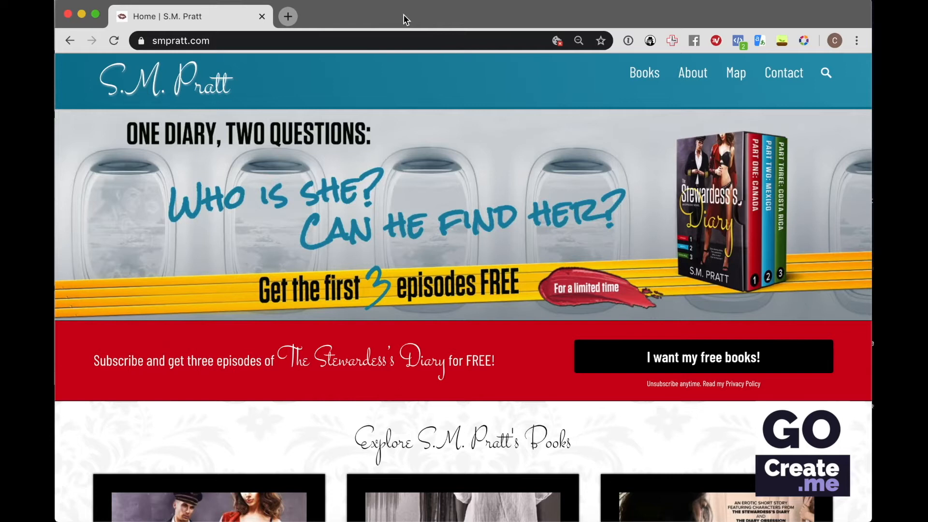
# Open the site's Contact page and check where the sidebar's free-books offer leads, closing the opened page again
pyautogui.click(783, 73)
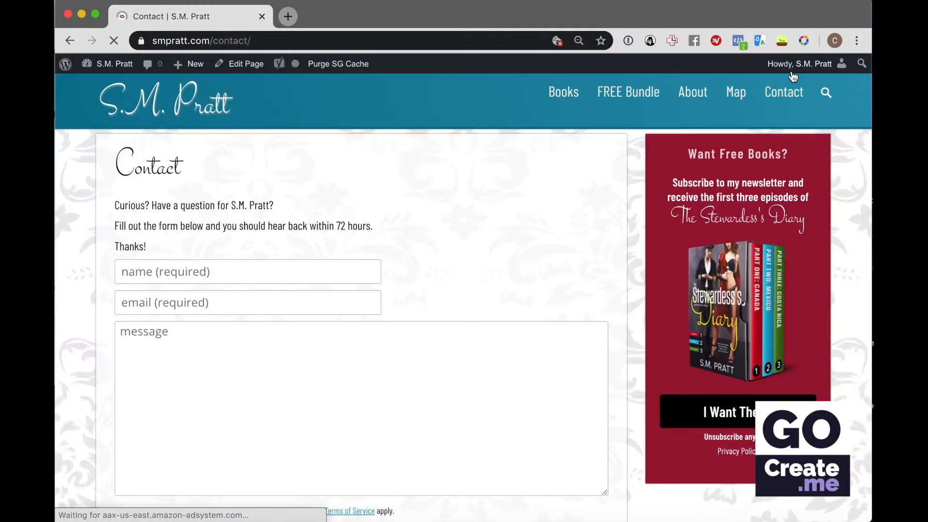
pyautogui.click(720, 424)
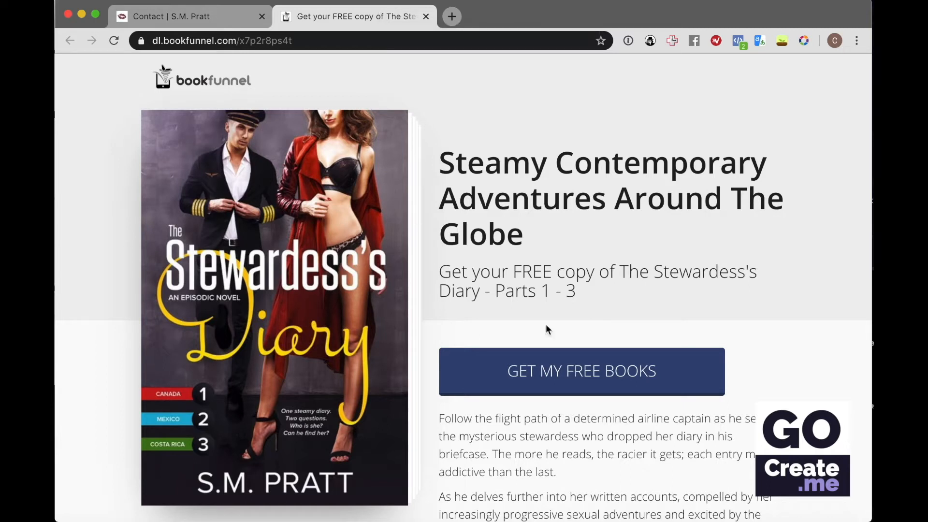
pyautogui.click(426, 16)
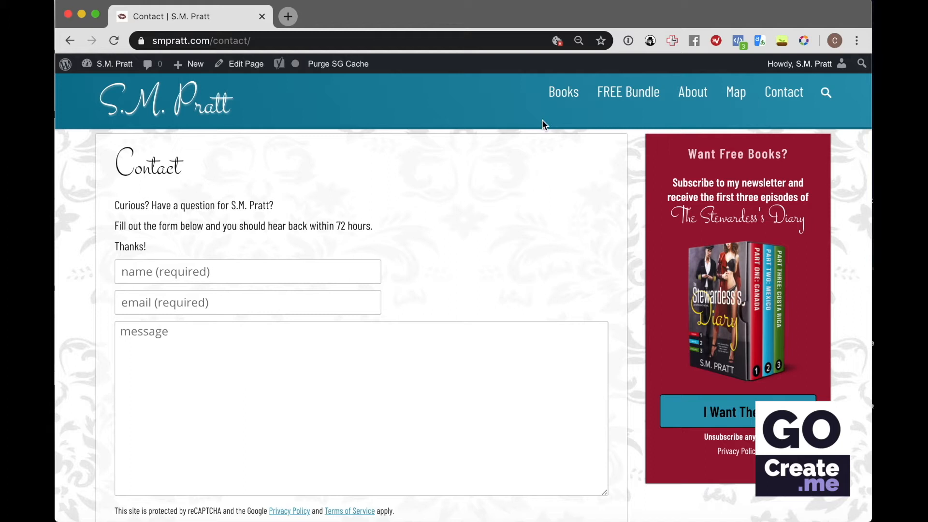
# Open the Episode 2 (Mexico) book page and check its Apple Books retailer link, closing the store page again
pyautogui.click(565, 95)
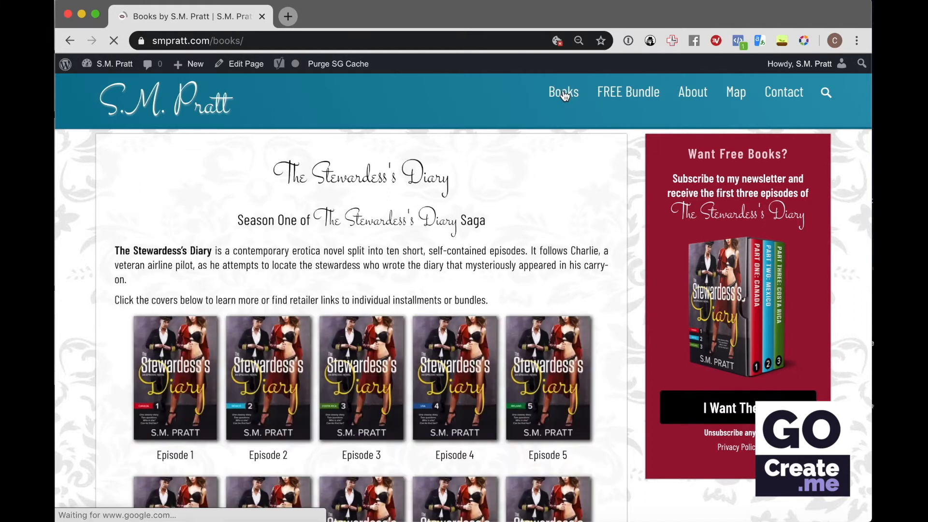
pyautogui.click(274, 393)
pyautogui.scroll(-3, 288, 389)
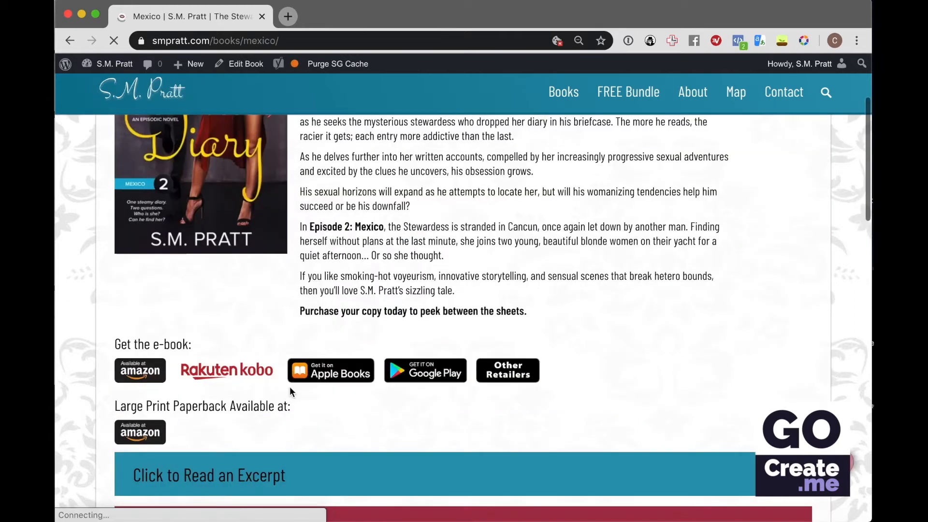
pyautogui.click(337, 381)
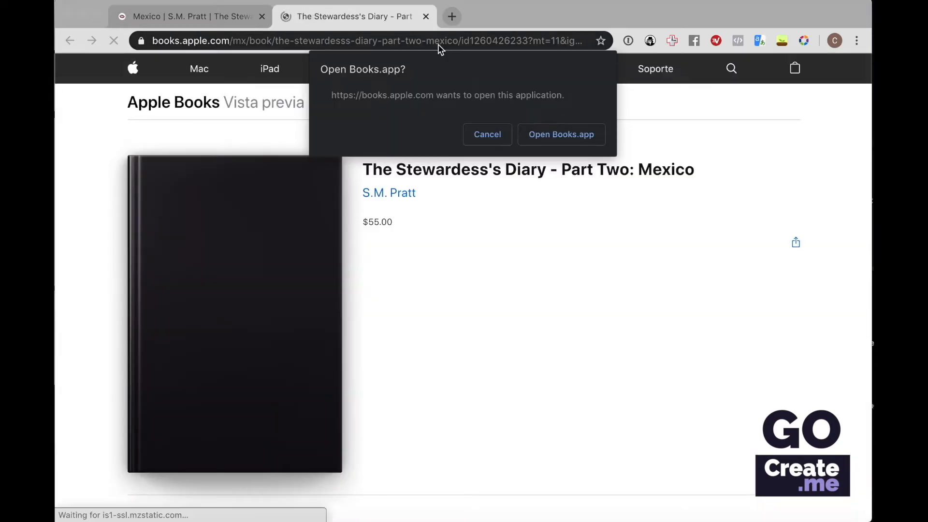
pyautogui.click(426, 16)
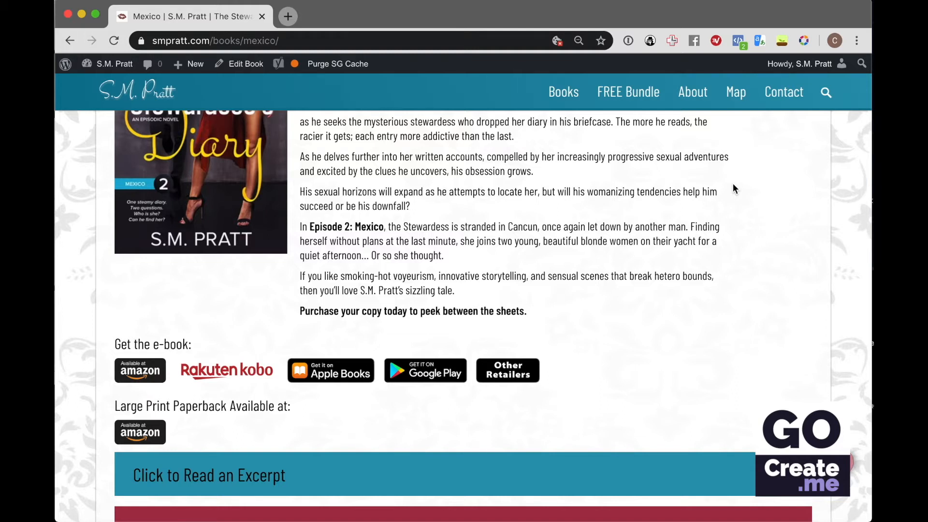
# View the FREE Bundle page and close it, and look over the Contact page down to its footer
pyautogui.click(646, 95)
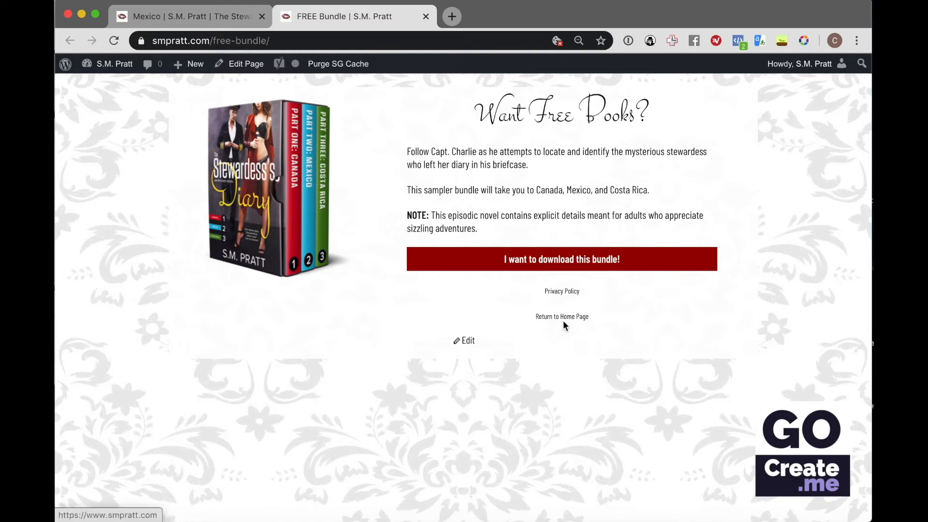
pyautogui.click(426, 16)
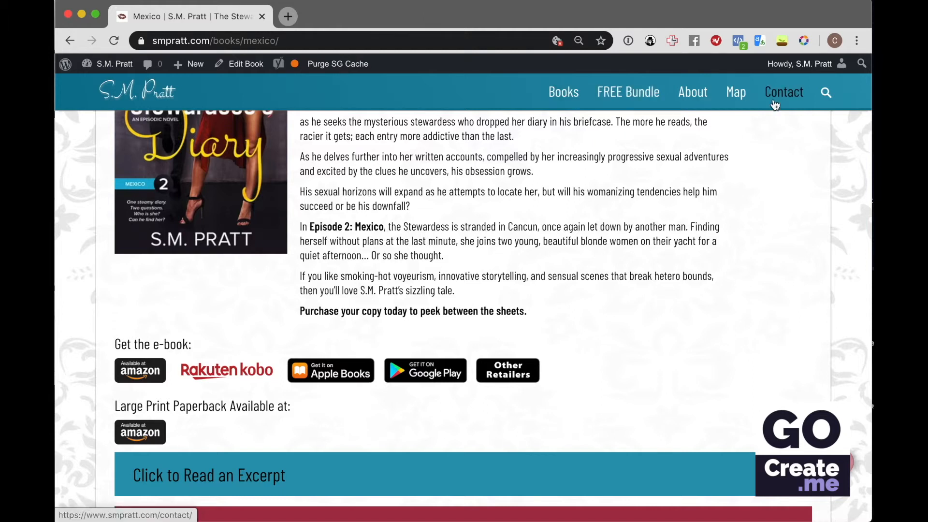
pyautogui.click(796, 98)
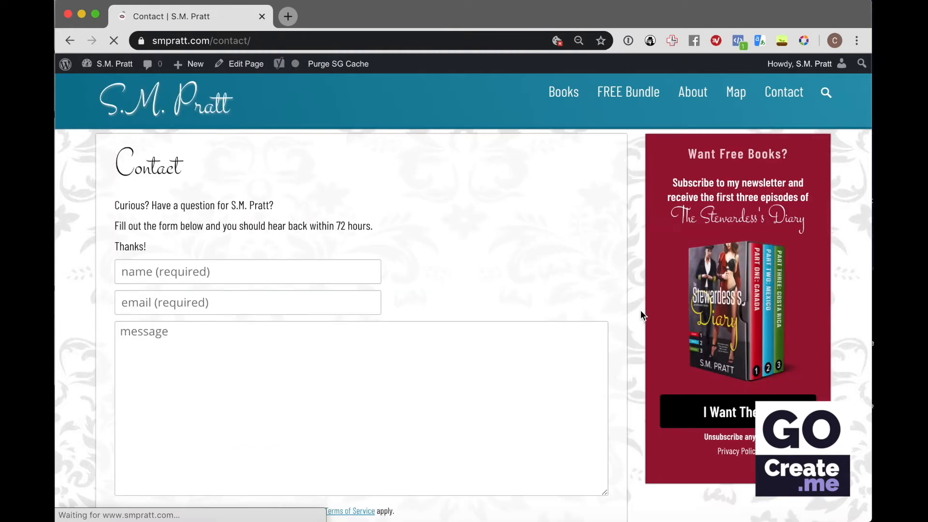
pyautogui.scroll(-10, 833, 275)
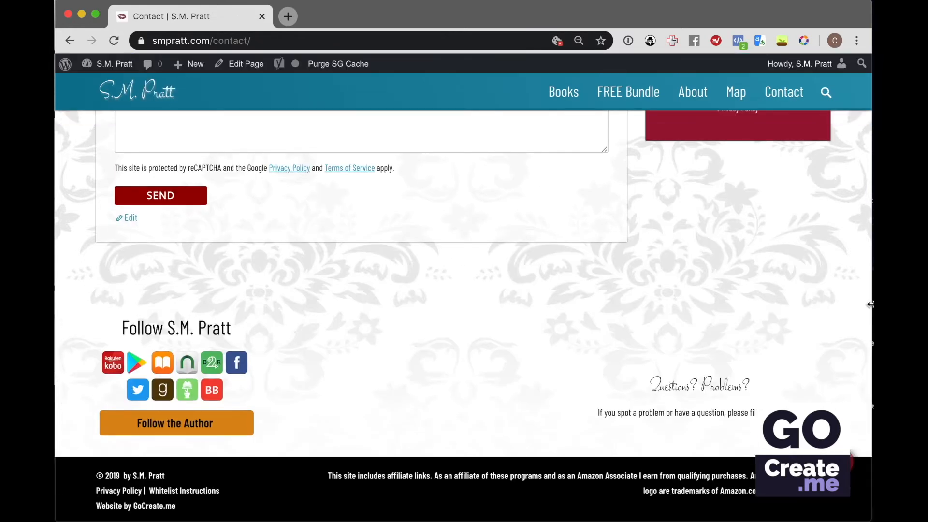
pyautogui.scroll(12, 865, 300)
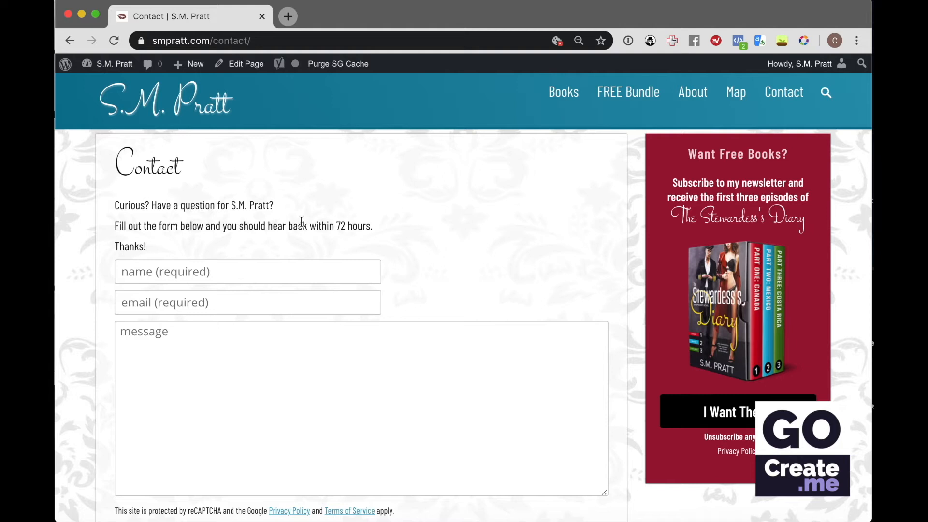
# Go to the WordPress dashboard of the site and open the Menus editor
pyautogui.click(110, 66)
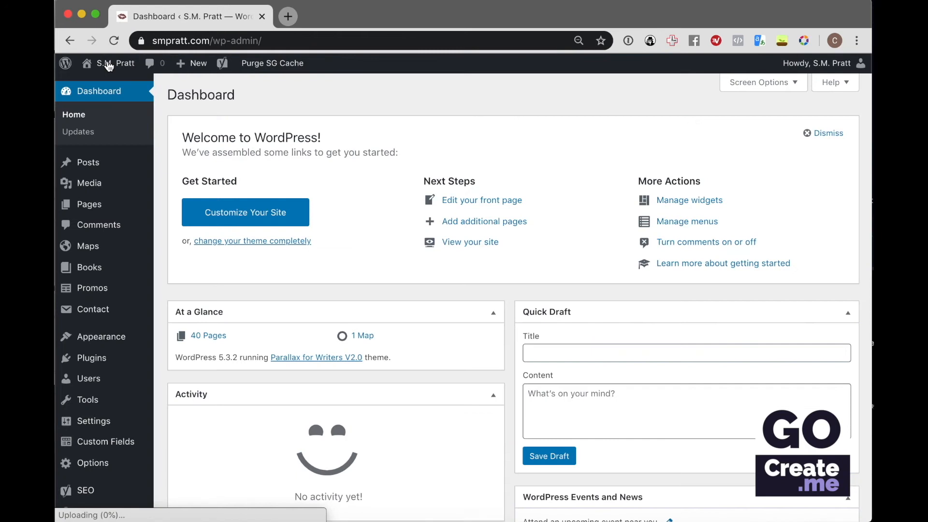
pyautogui.moveTo(122, 348)
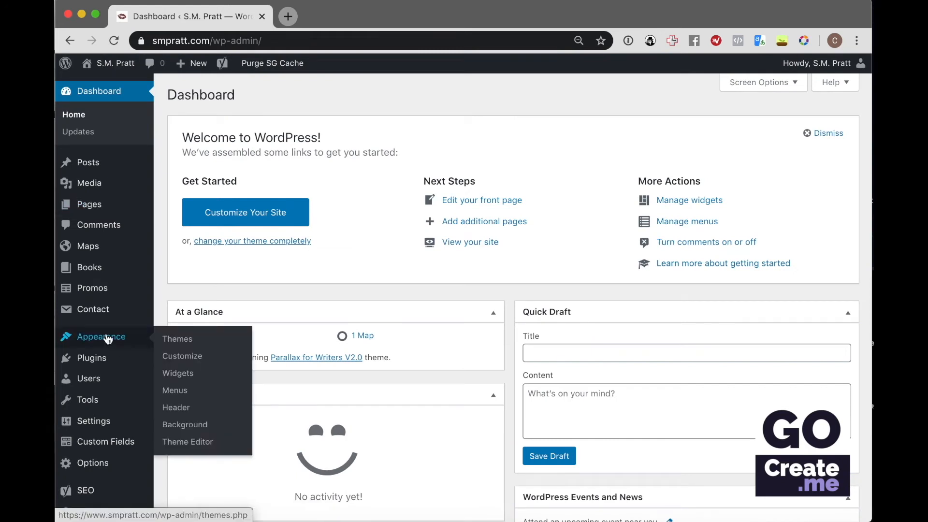
pyautogui.click(179, 392)
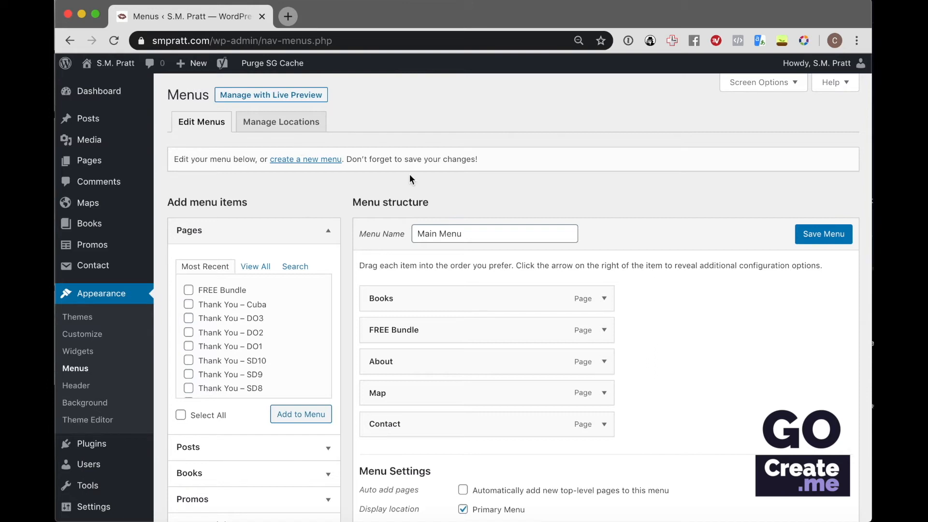
# Check the FREE Bundle menu item's new-tab setting and the Link Target property in the screen options
pyautogui.scroll(-3, 579, 197)
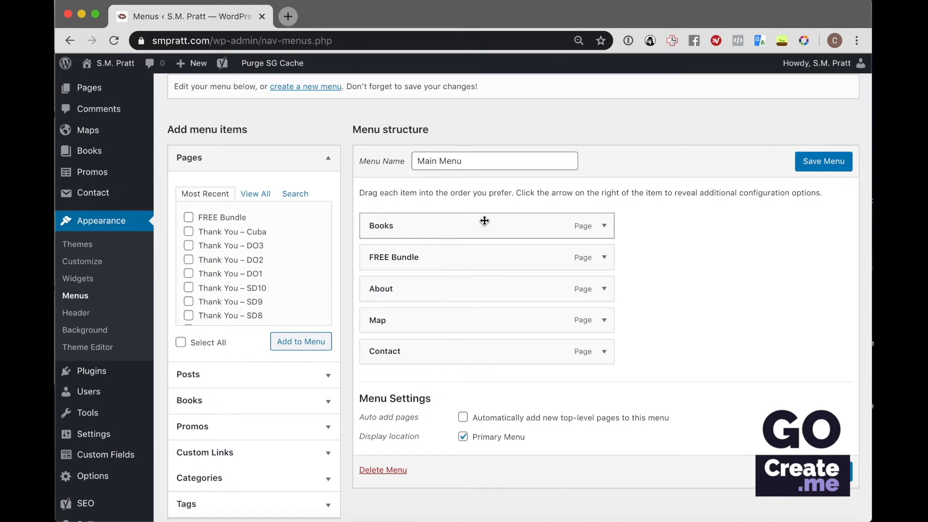
pyautogui.click(604, 258)
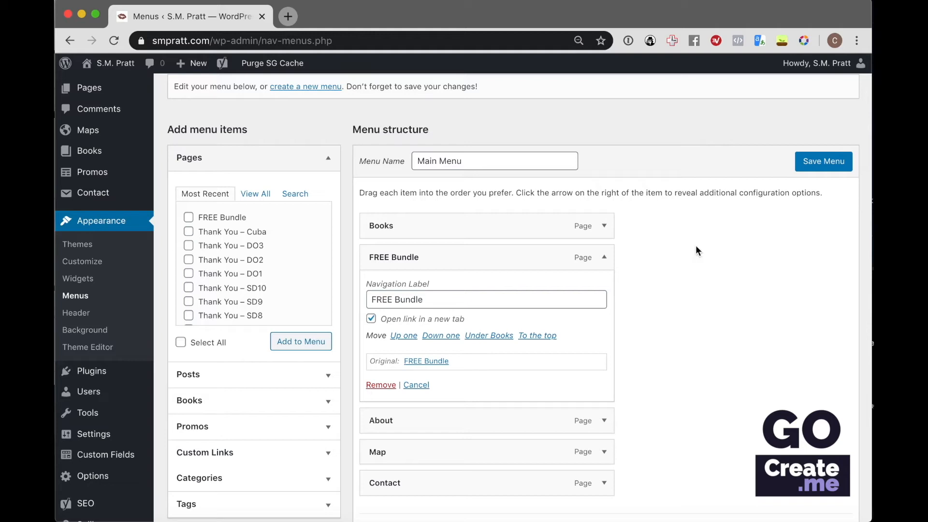
pyautogui.scroll(3, 694, 245)
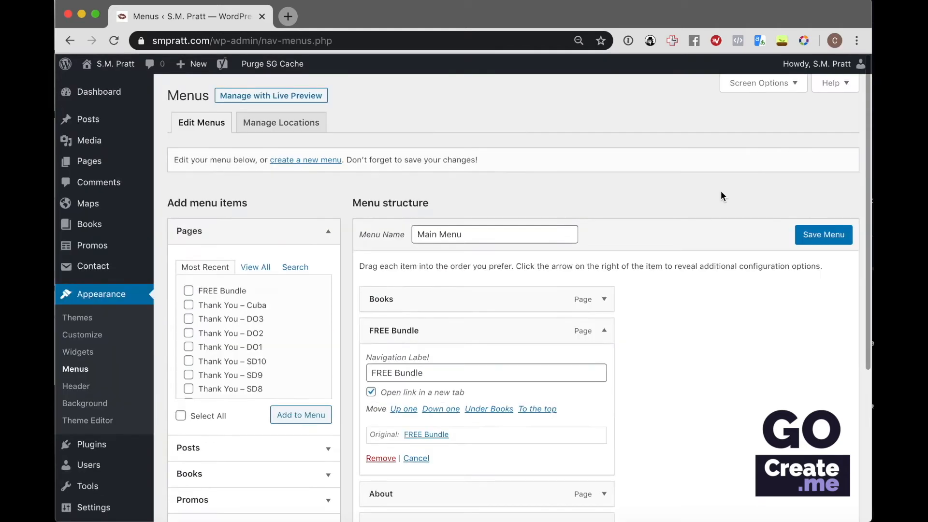
pyautogui.click(763, 83)
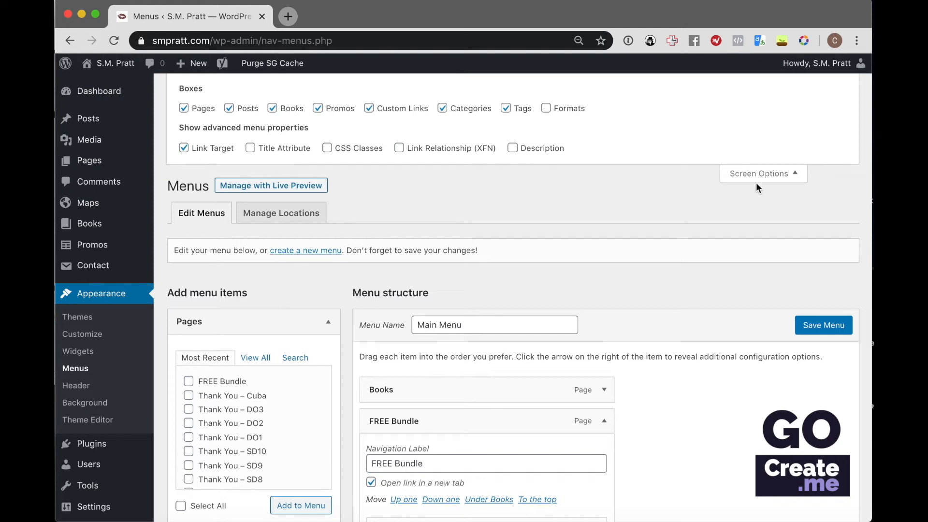
pyautogui.click(725, 173)
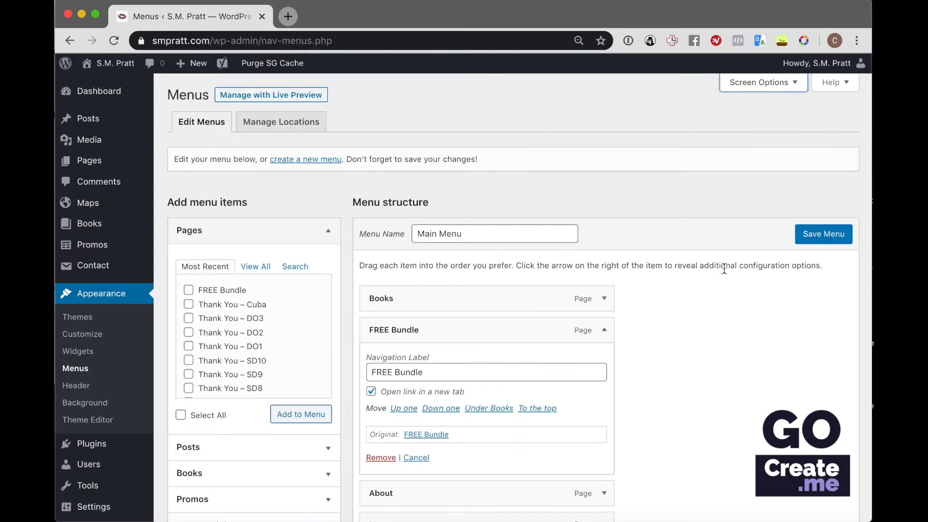
# Expand the Books menu item to check its new-tab setting, and collapse it again
pyautogui.scroll(-3, 724, 269)
pyautogui.click(604, 160)
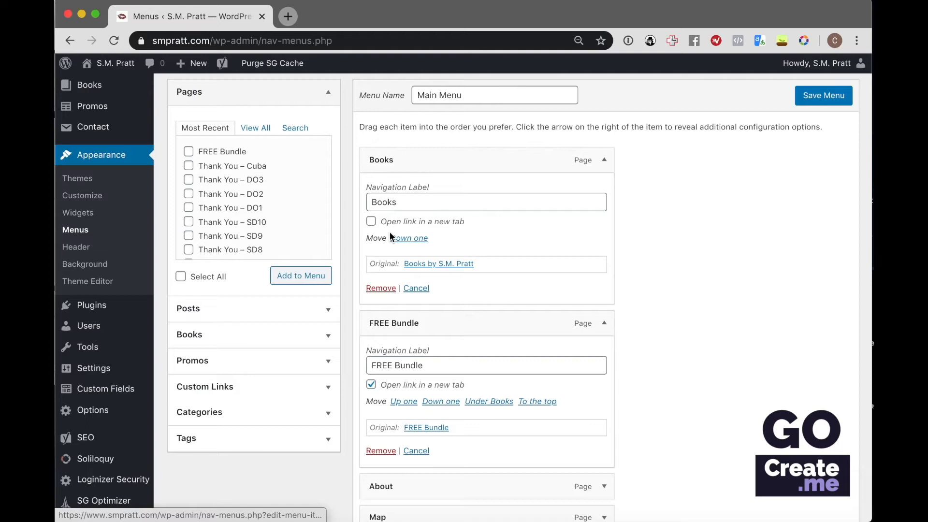
pyautogui.click(604, 160)
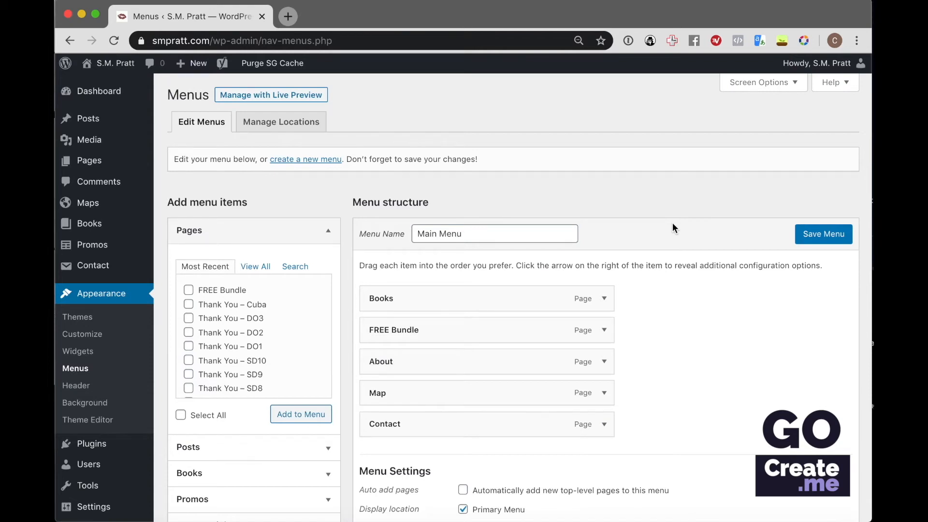
# Collapse the Pages box among the available menu items and check the Custom Links setting in the screen options
pyautogui.scroll(-1, 406, 175)
pyautogui.scroll(-4, 404, 177)
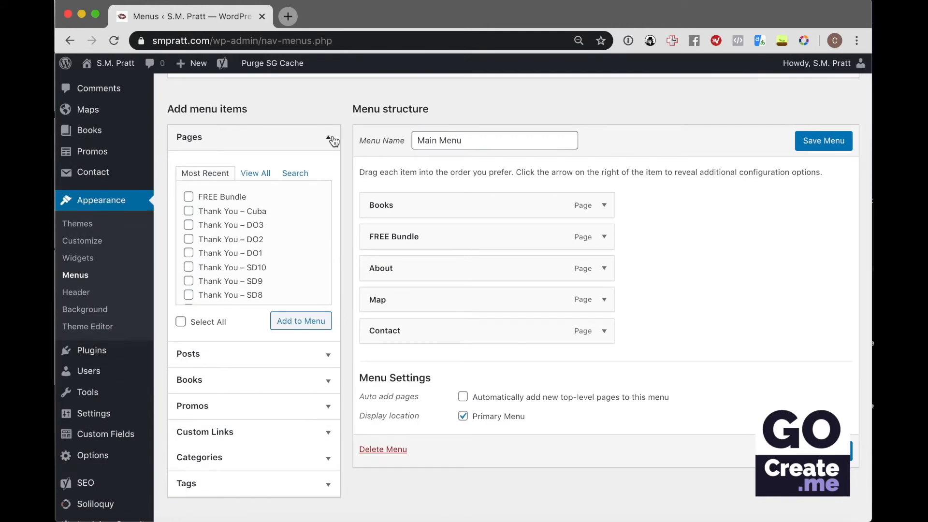
pyautogui.click(333, 141)
pyautogui.scroll(3, 668, 181)
pyautogui.click(762, 87)
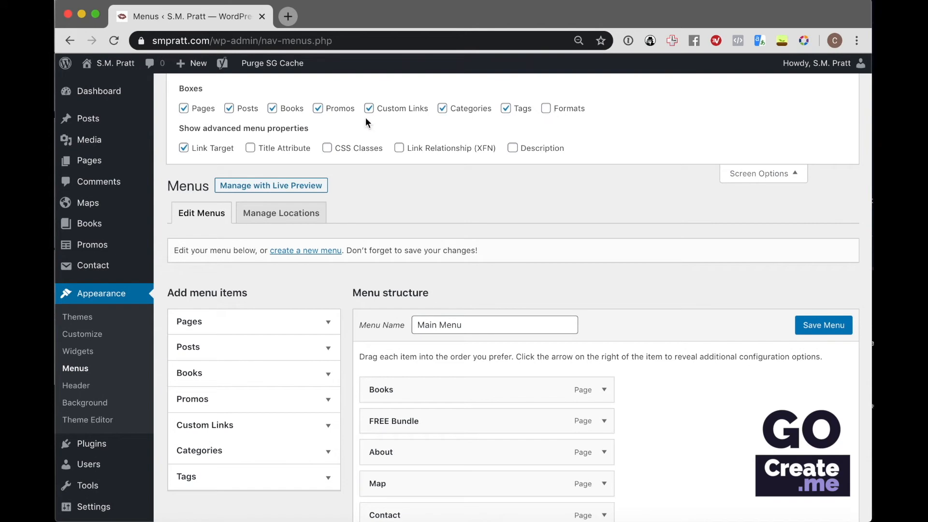
pyautogui.click(760, 174)
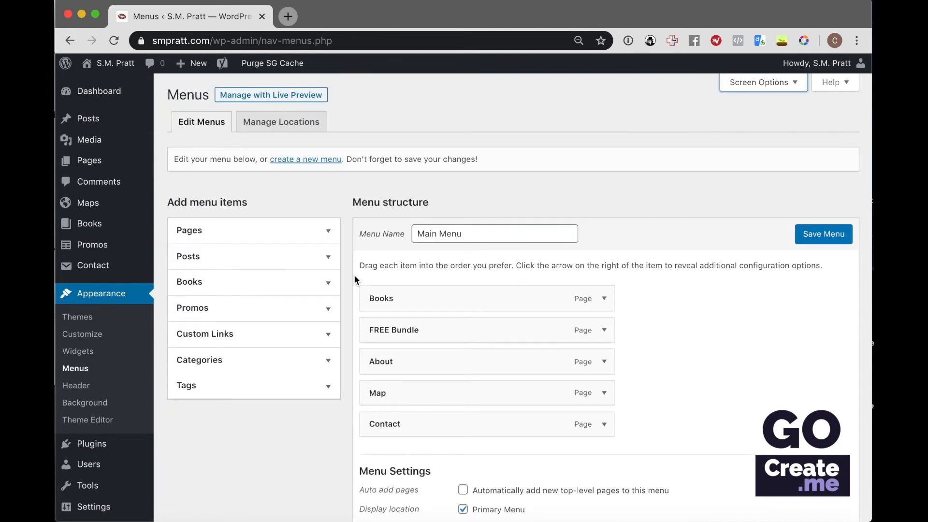
pyautogui.click(316, 339)
pyautogui.click(283, 375)
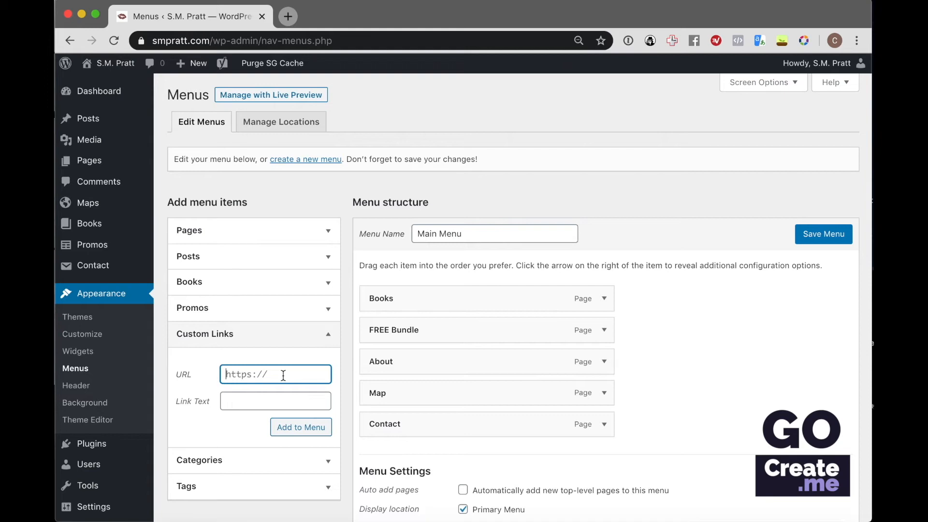
pyautogui.write('http://google.com')
pyautogui.press('Tab')
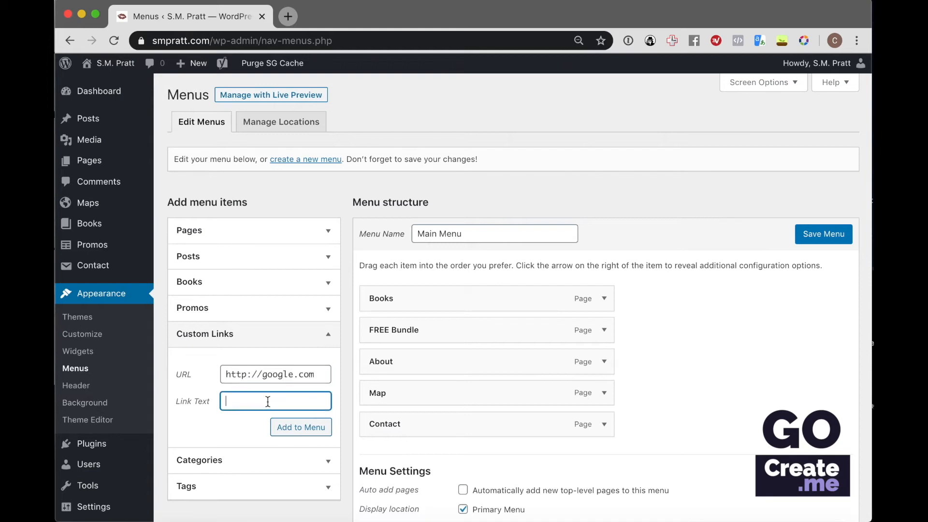
pyautogui.tripleClick(292, 379)
pyautogui.click(245, 404)
pyautogui.write('Free Book')
pyautogui.press('super+a')
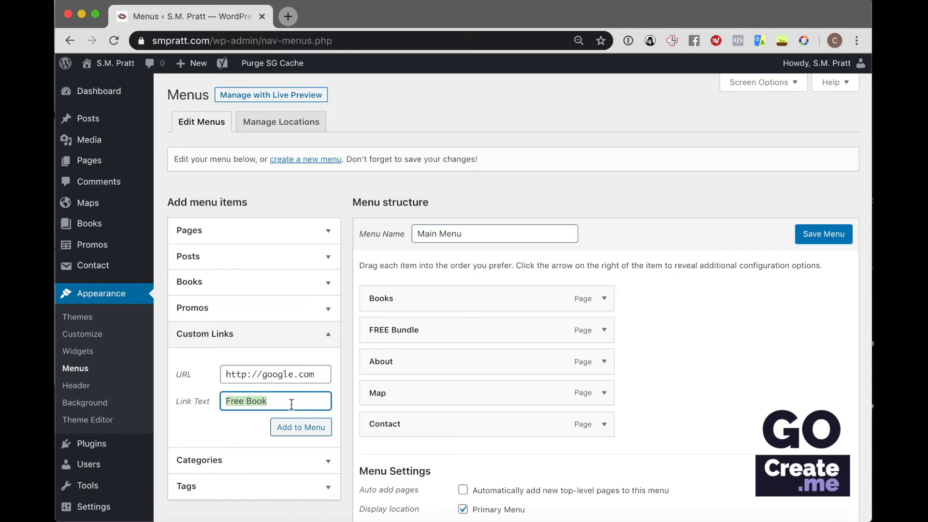
pyautogui.click(301, 427)
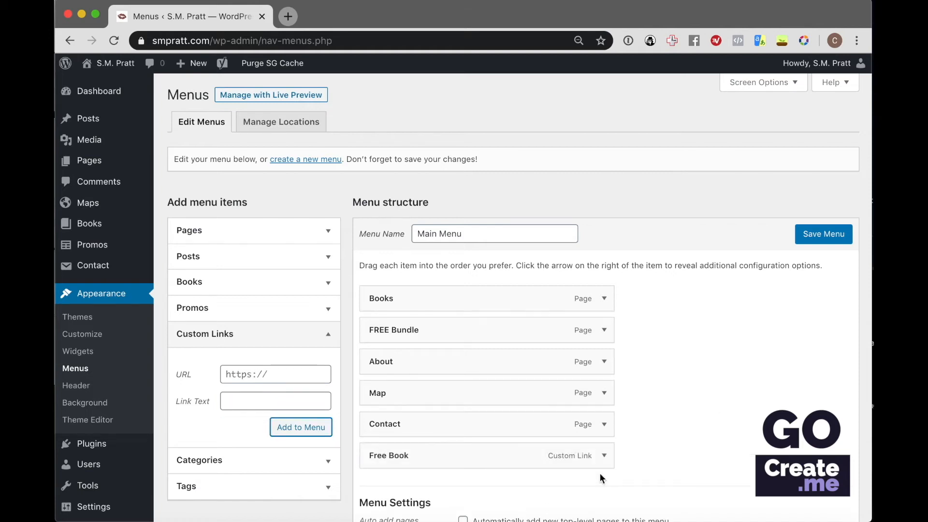
# Set the Free Book custom link to open in a new tab and move it between FREE Bundle and About
pyautogui.click(604, 456)
pyautogui.scroll(-4, 604, 455)
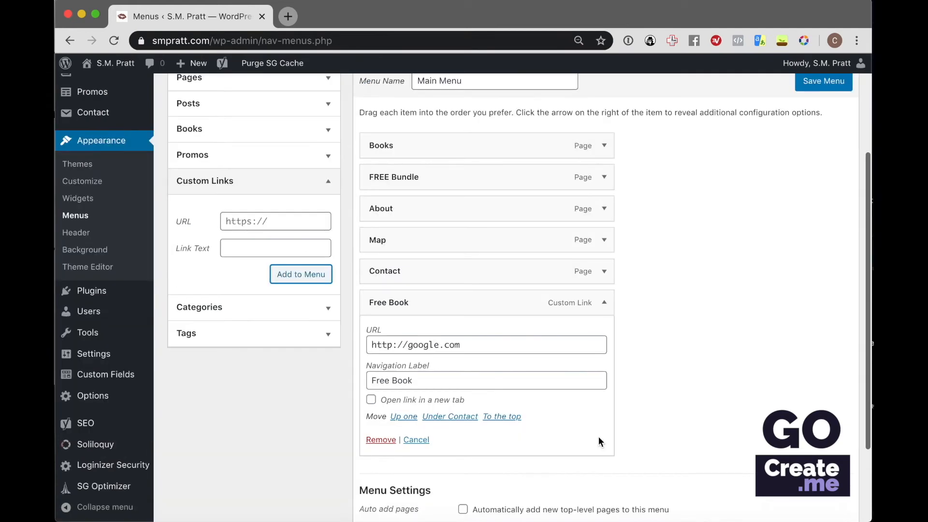
pyautogui.click(371, 400)
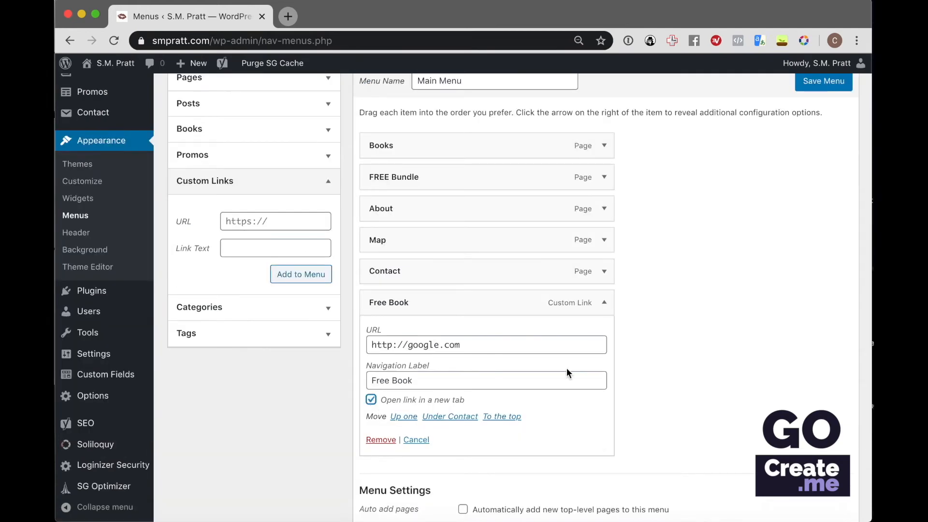
pyautogui.moveTo(474, 292); pyautogui.dragTo(700, 263)
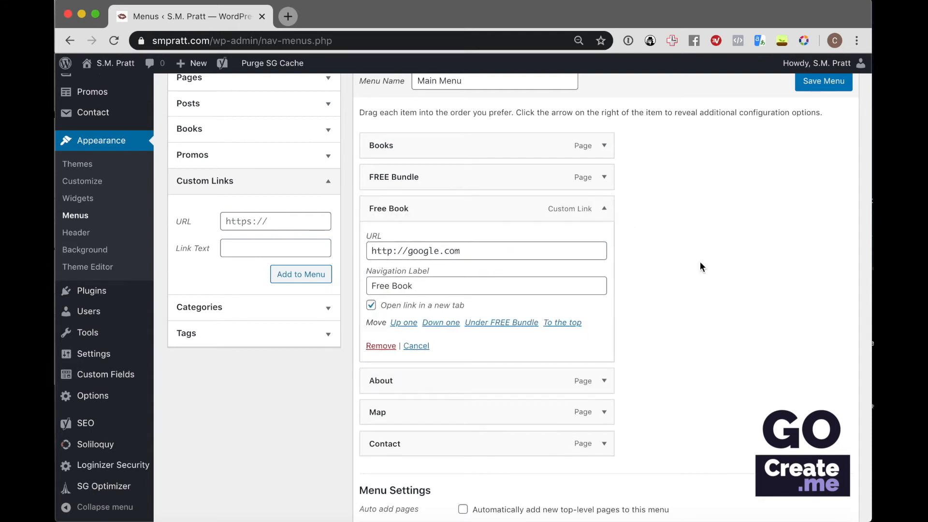
pyautogui.scroll(3, 777, 225)
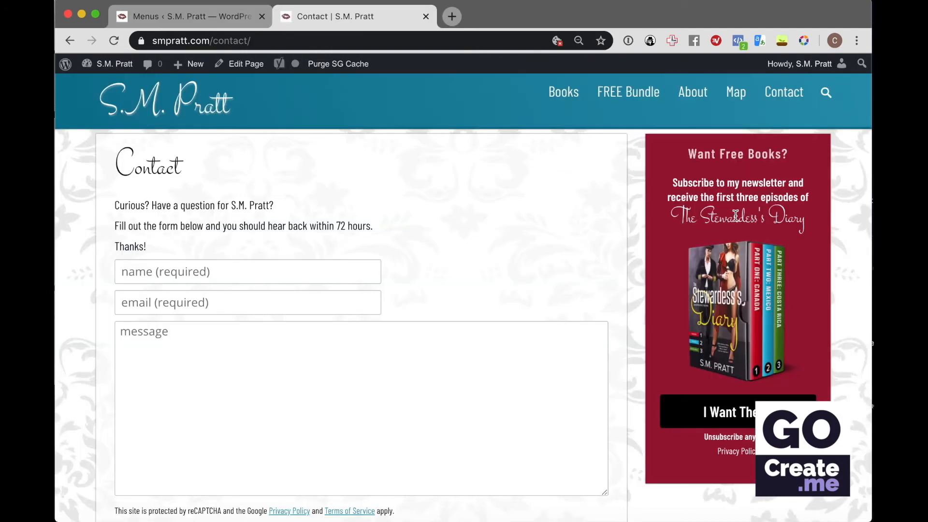
# Return to the site's admin, go to Widgets and expand the "Want Free Books?" Custom HTML widget in the Primary Sidebar
pyautogui.click(173, 13)
pyautogui.click(74, 353)
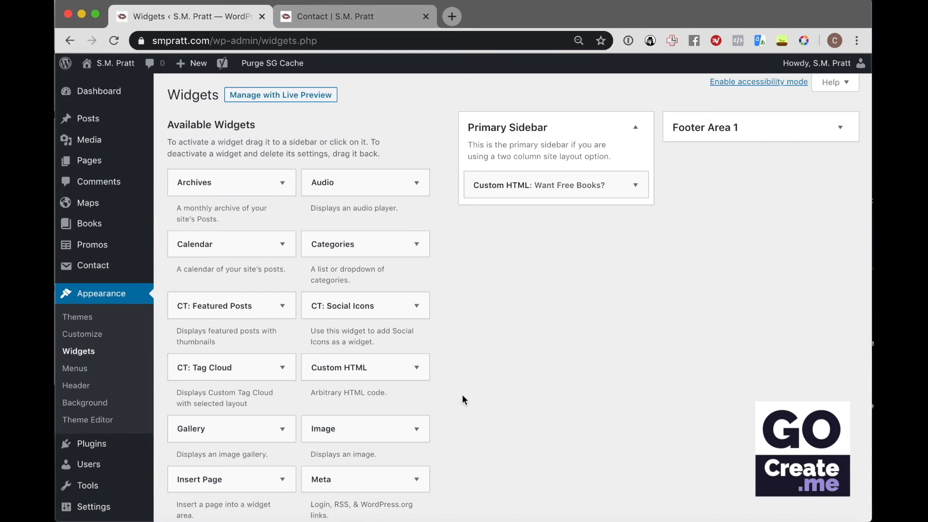
pyautogui.click(636, 185)
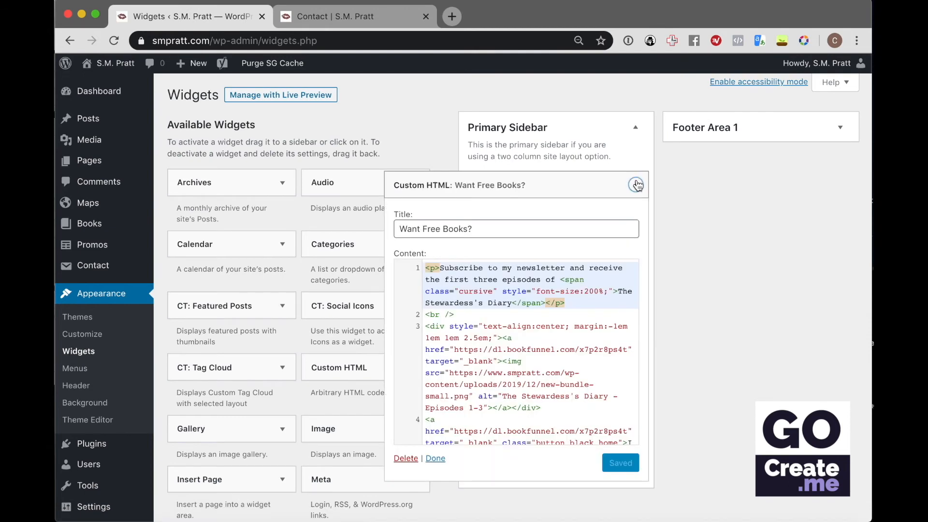
# Collapse the "Want Free Books?" widget and add an Image widget to the Primary Sidebar
pyautogui.click(501, 267)
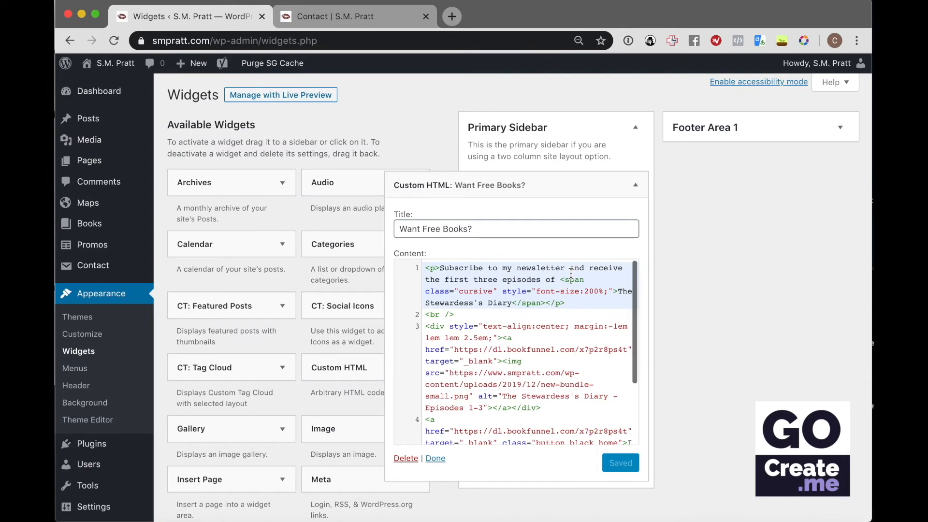
pyautogui.click(636, 186)
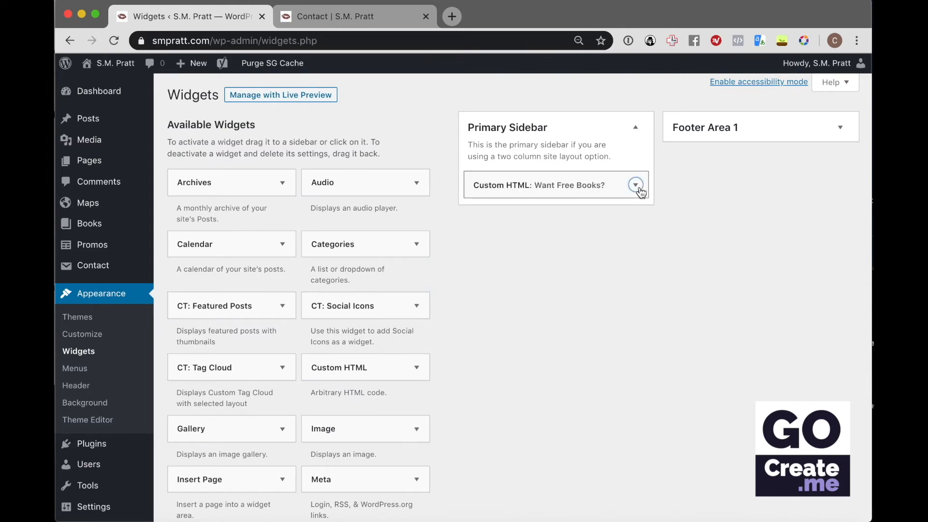
pyautogui.click(334, 435)
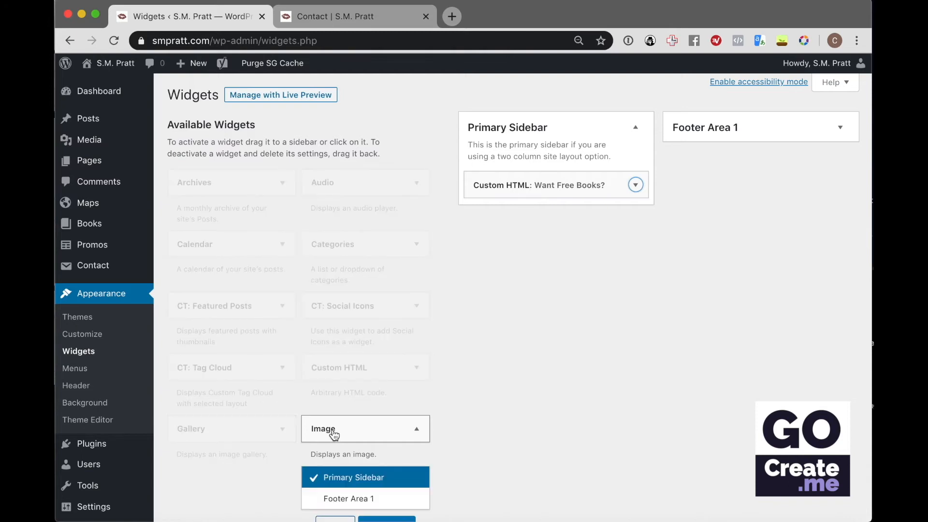
pyautogui.scroll(-1, 334, 435)
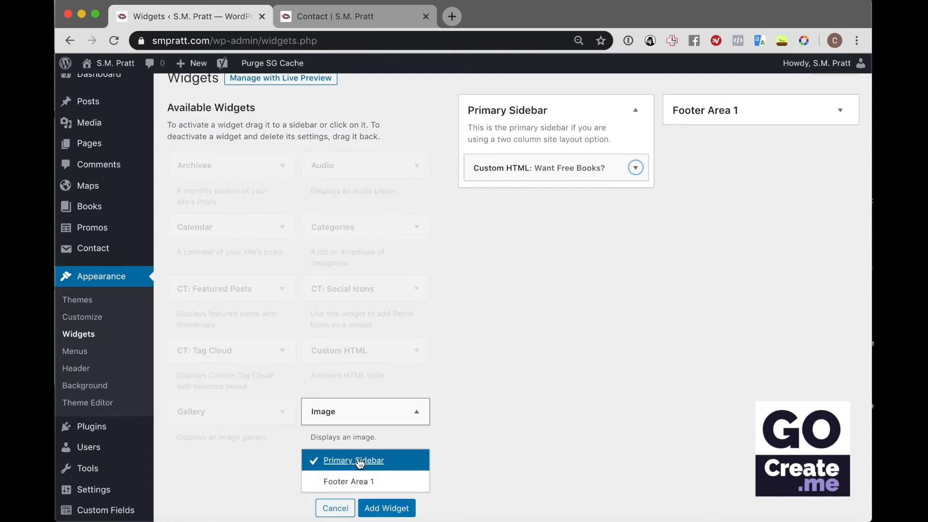
pyautogui.click(394, 517)
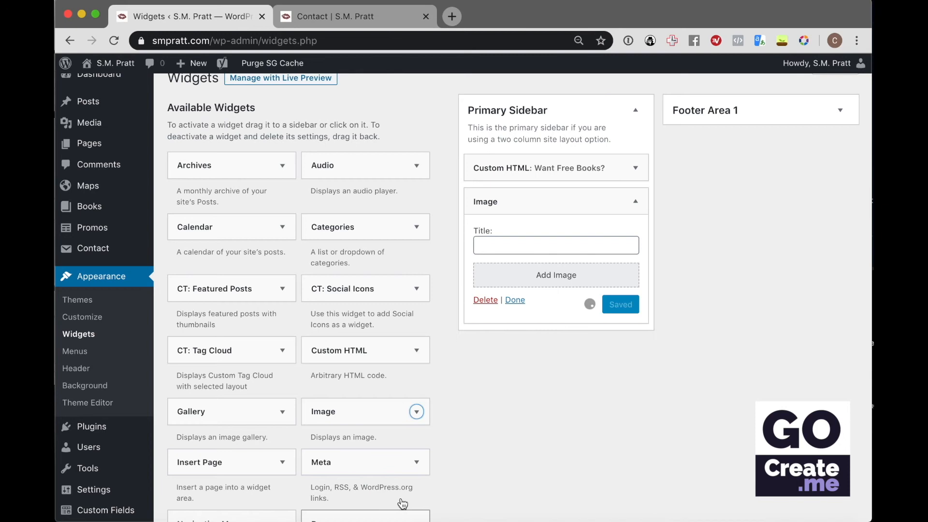
# Insert new-bundle-small.png from the Media Library into the new Image widget
pyautogui.click(570, 276)
pyautogui.scroll(-9, 568, 273)
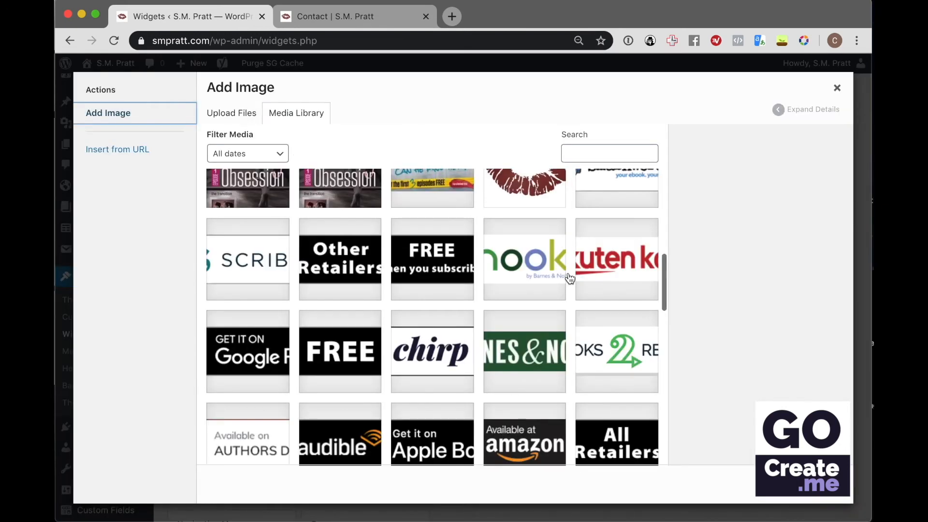
pyautogui.scroll(-10, 569, 278)
pyautogui.scroll(-1, 569, 277)
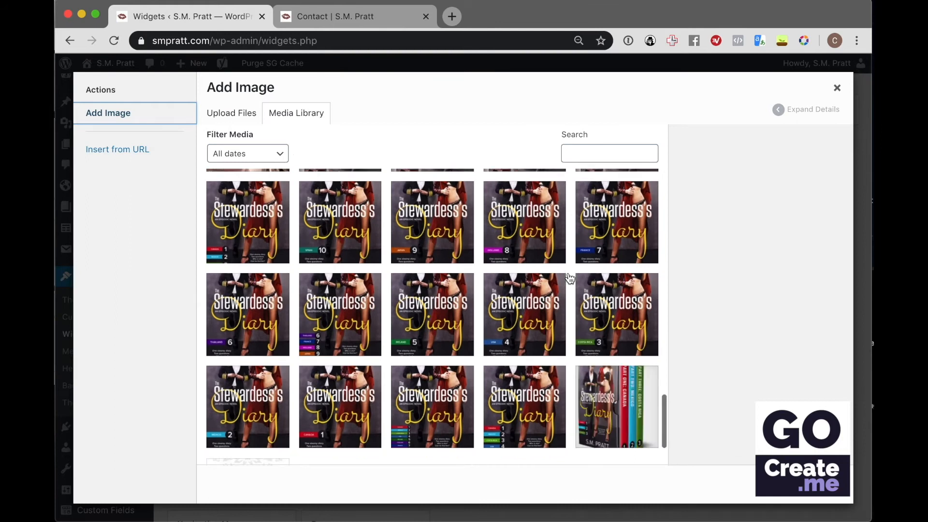
pyautogui.scroll(-3, 570, 278)
pyautogui.click(618, 319)
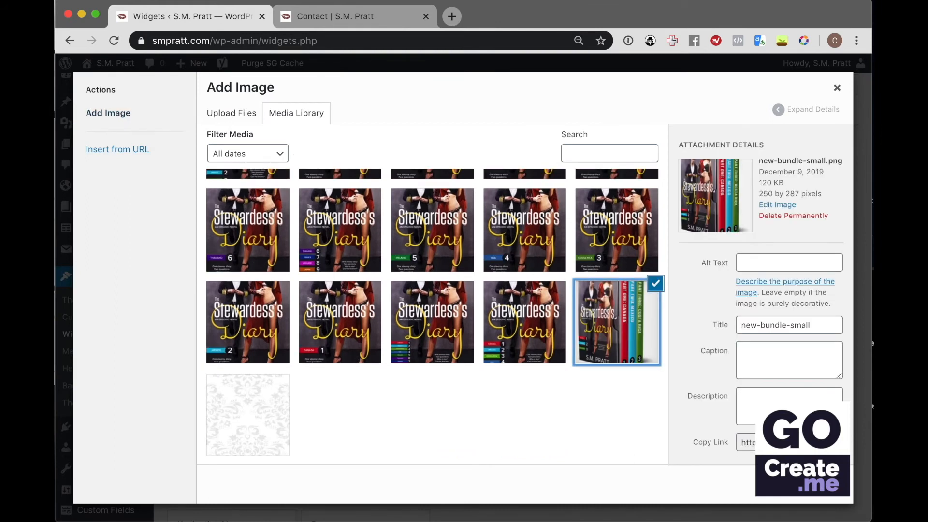
pyautogui.click(812, 484)
pyautogui.scroll(-1, 763, 311)
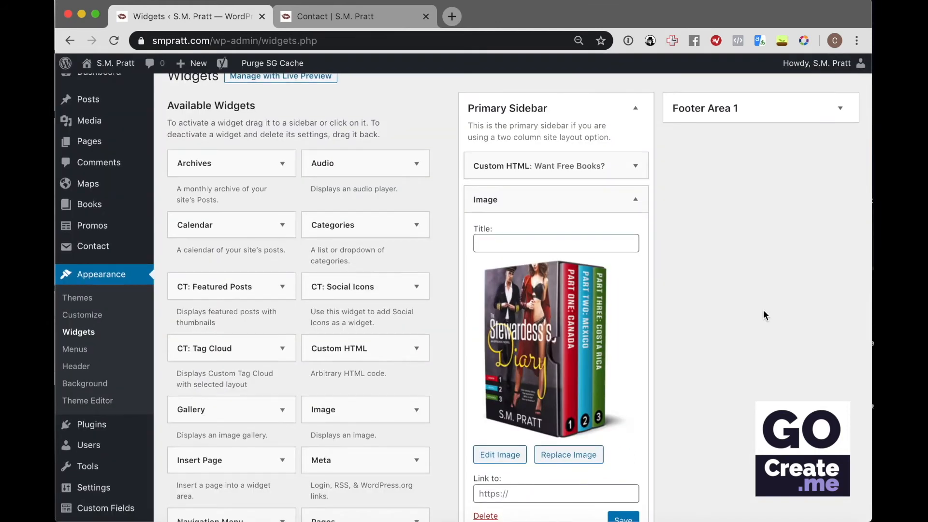
pyautogui.scroll(-2, 763, 315)
pyautogui.click(533, 439)
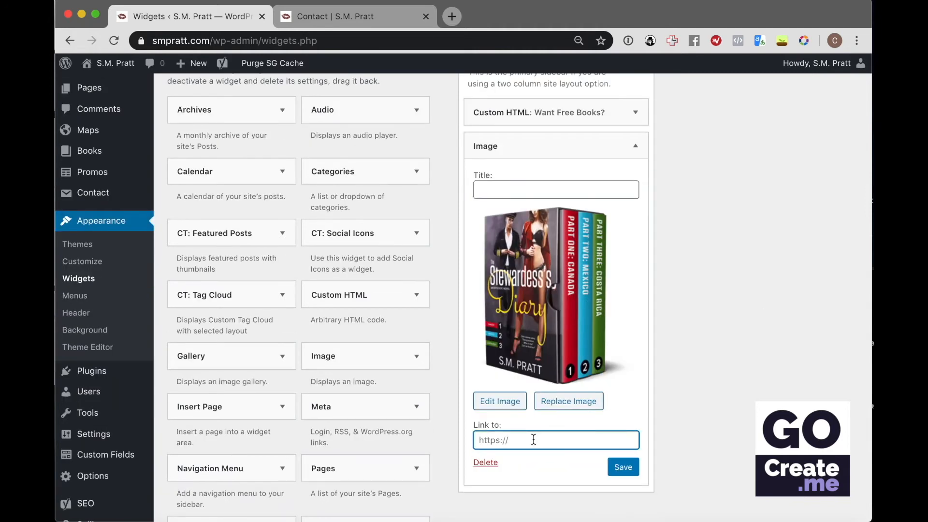
pyautogui.write('http://google.com')
# Set the Image widget's link to open in a new tab in the image's advanced options, and save the widget
pyautogui.click(513, 408)
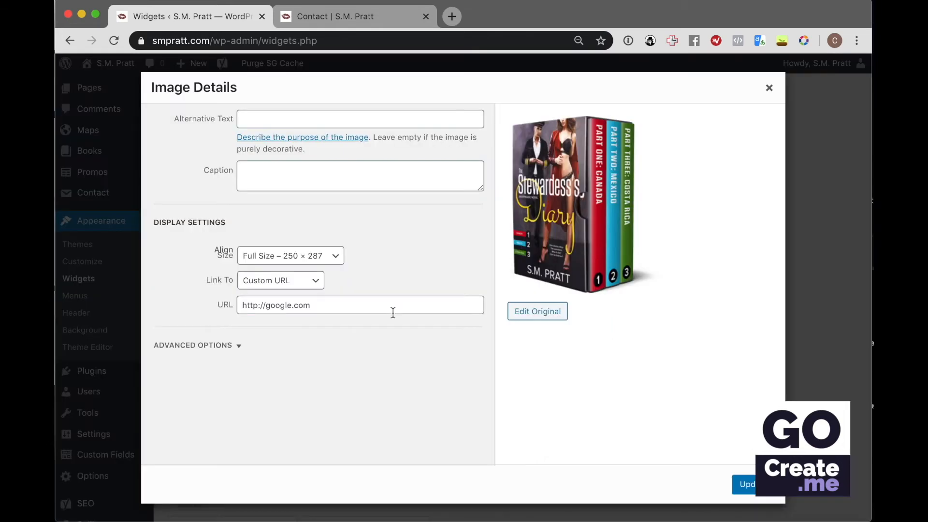
pyautogui.click(237, 345)
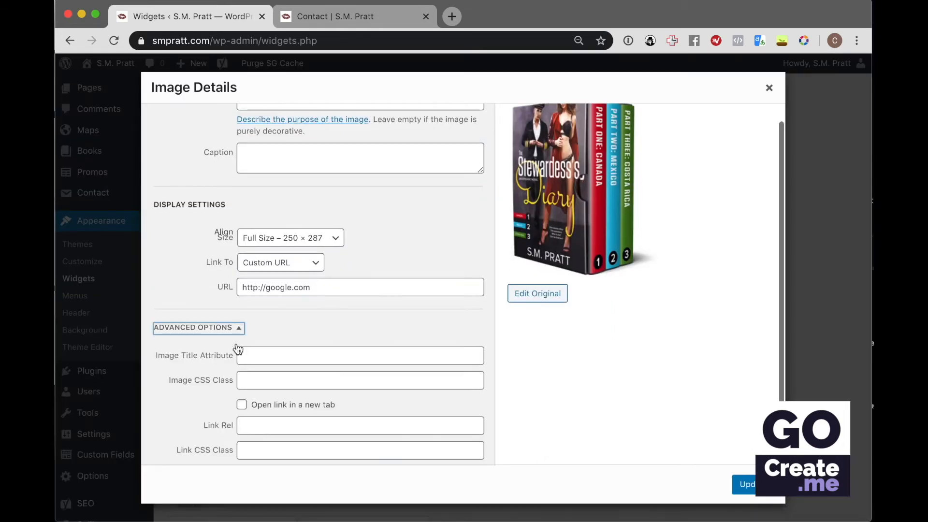
pyautogui.click(242, 406)
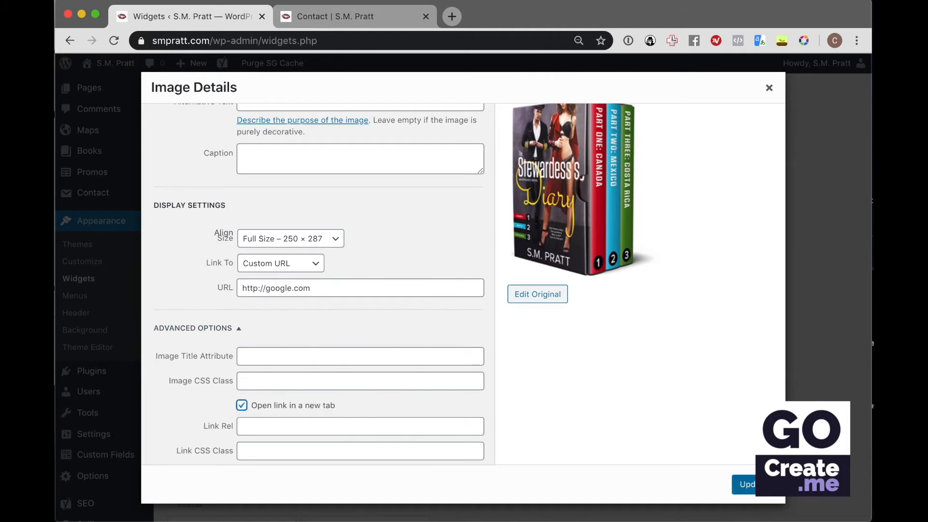
pyautogui.click(744, 484)
pyautogui.click(628, 467)
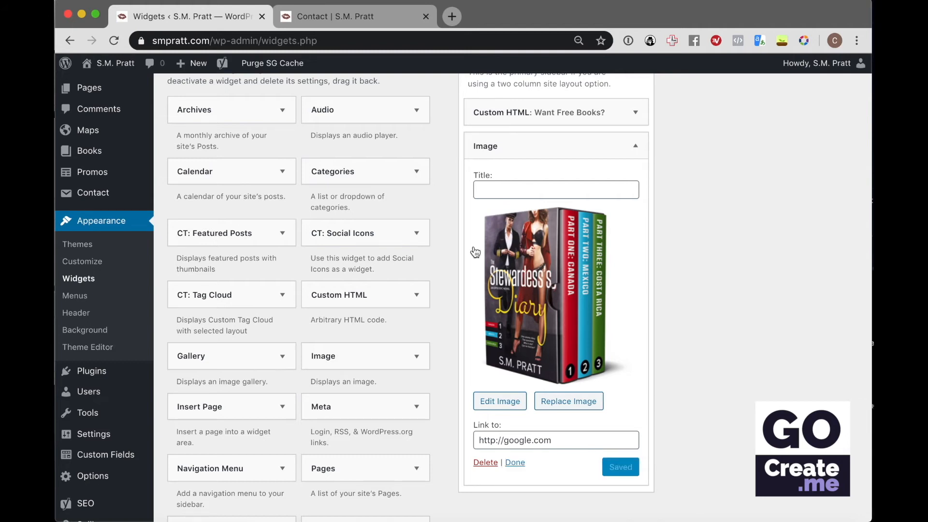
# Test the new sidebar image's link on the live Contact page, and close the page it opens
pyautogui.click(372, 19)
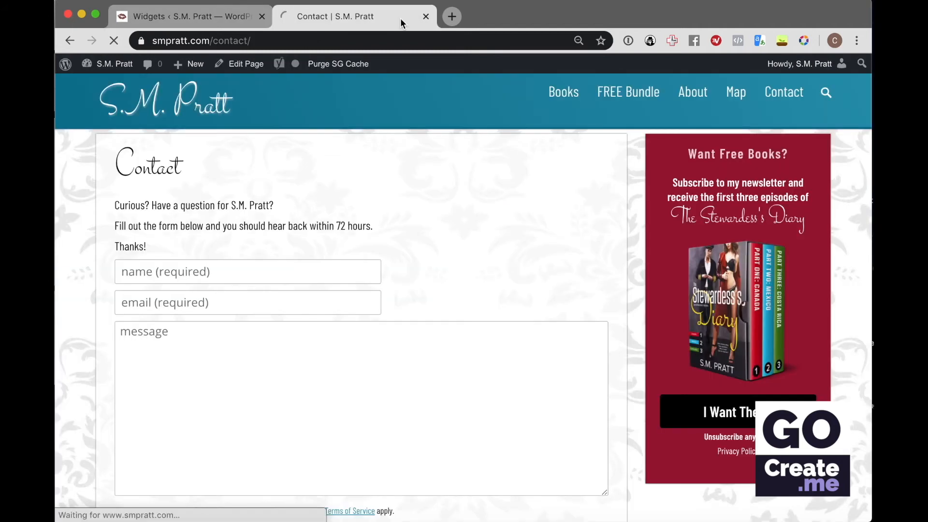
pyautogui.scroll(-7, 777, 212)
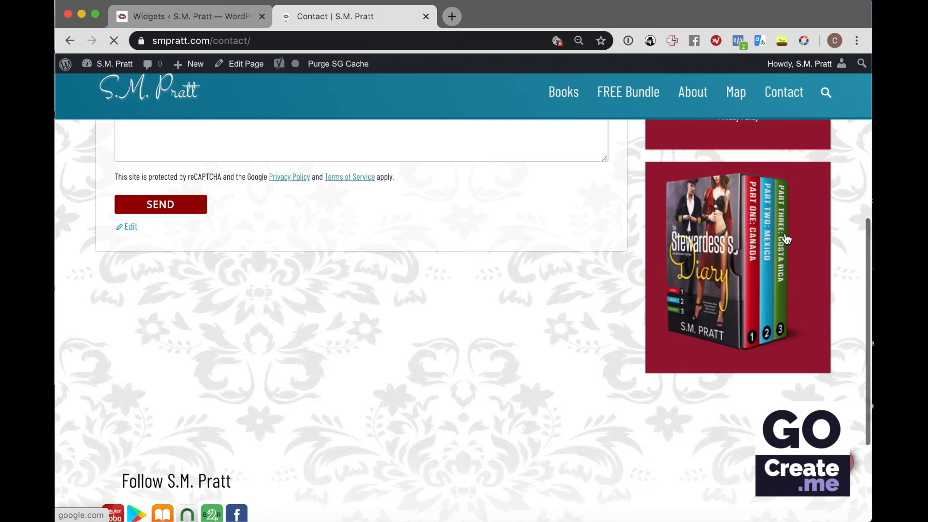
pyautogui.click(730, 246)
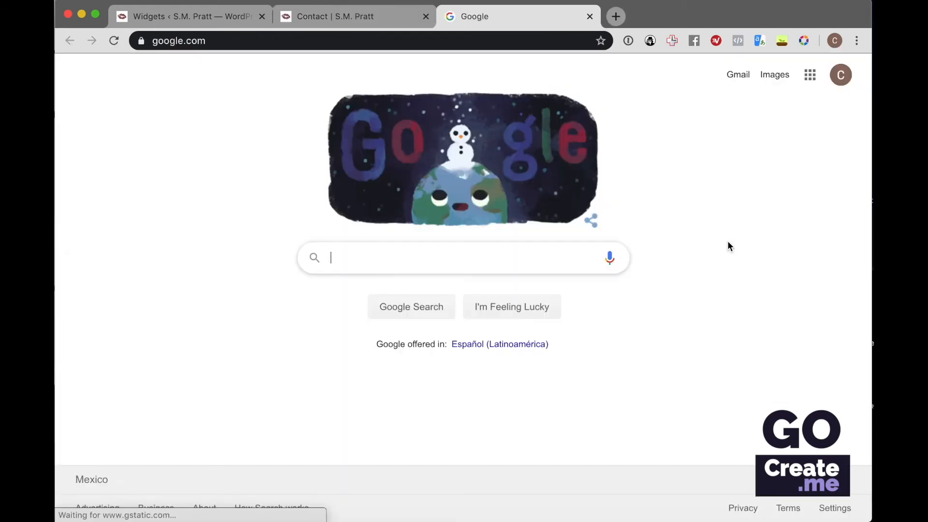
pyautogui.click(590, 17)
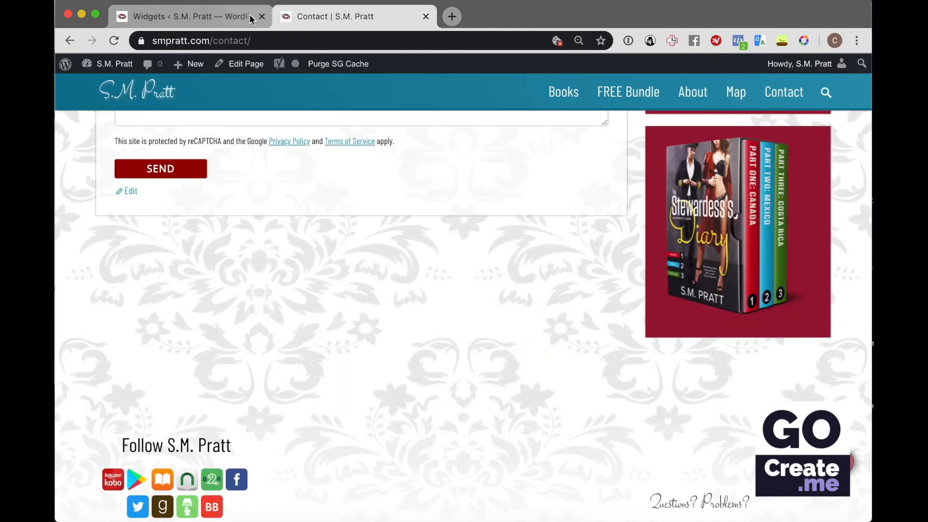
# Delete the Image widget from the Primary Sidebar and expand the "Want Free Books?" Custom HTML widget
pyautogui.click(251, 20)
pyautogui.click(484, 462)
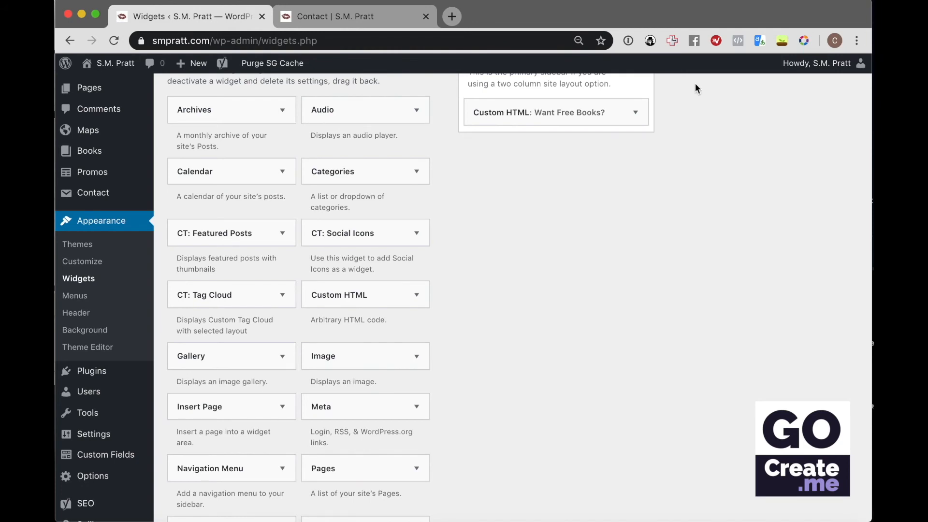
pyautogui.click(636, 113)
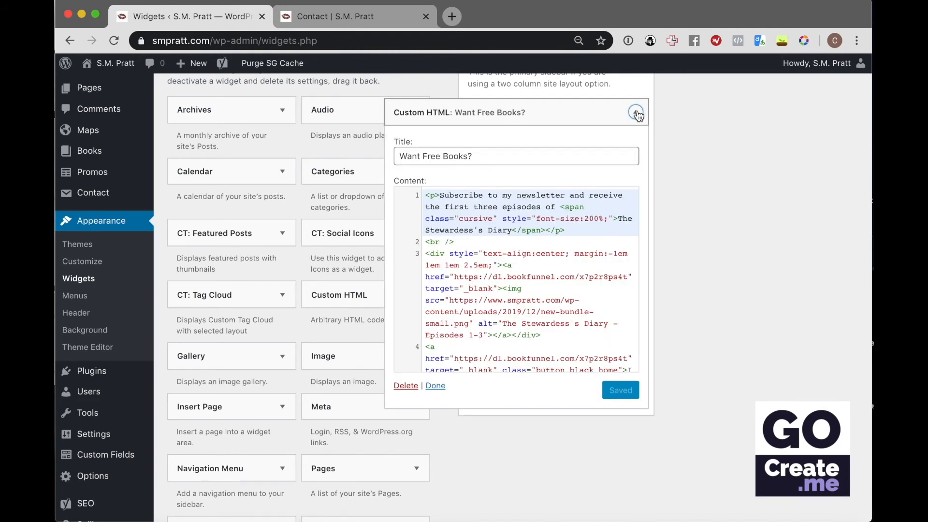
# Examine the opening anchor tag around the bundle image and its href URL in the widget's HTML
pyautogui.click(576, 225)
pyautogui.scroll(-3, 573, 224)
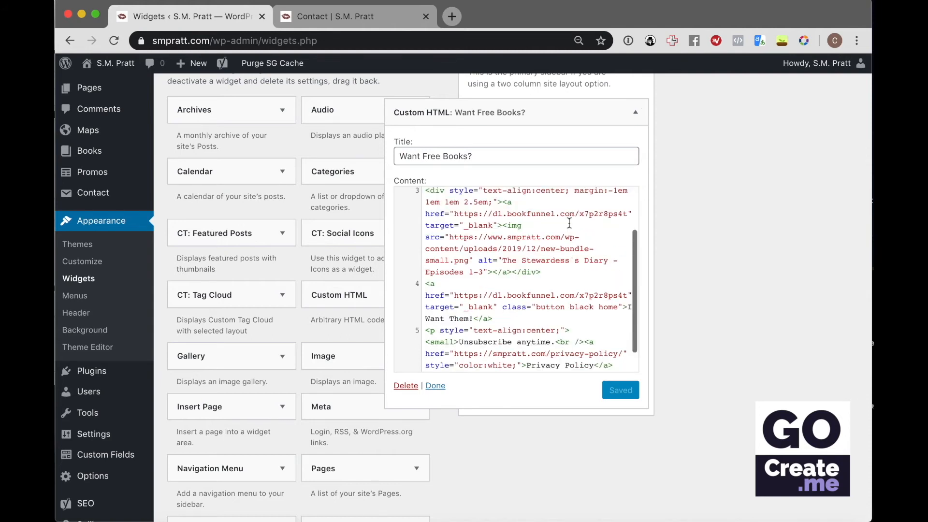
pyautogui.click(504, 201)
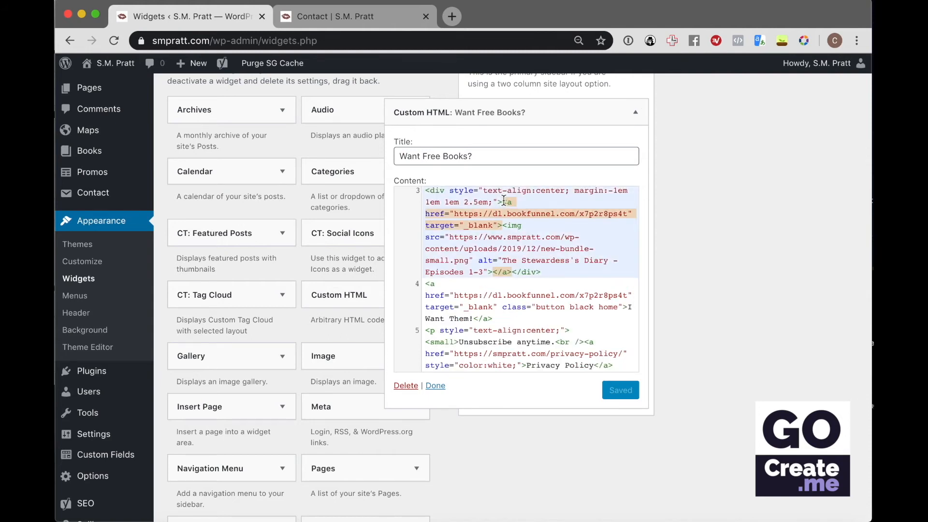
pyautogui.hotkey('shift', 'Down')
pyautogui.hotkey('shift', 'Down')
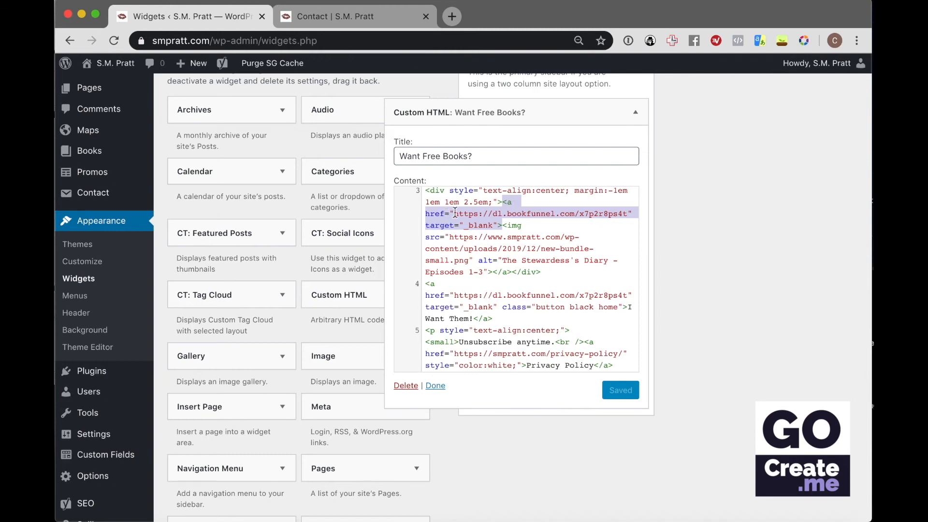
pyautogui.click(622, 214)
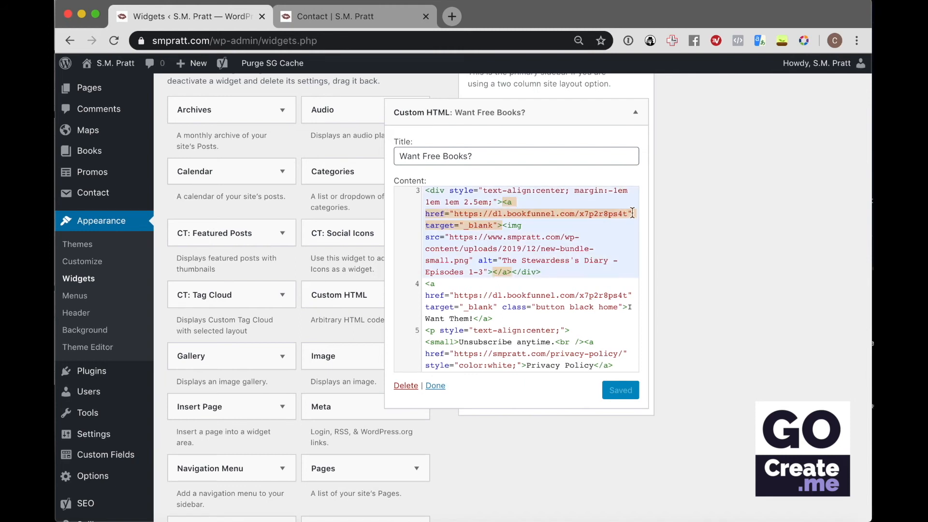
pyautogui.moveTo(627, 215); pyautogui.dragTo(454, 215)
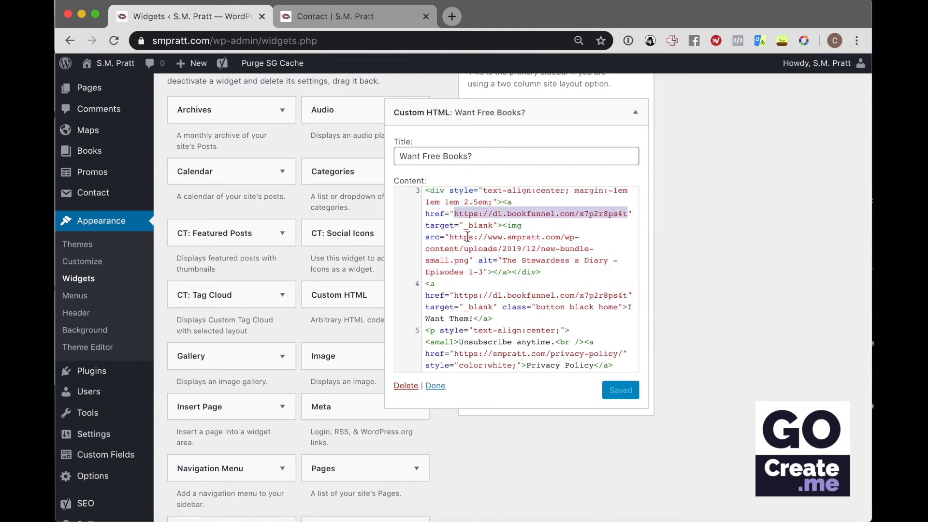
# Examine the target="_blank" attribute and the closing tag of the bundle image's link
pyautogui.click(425, 226)
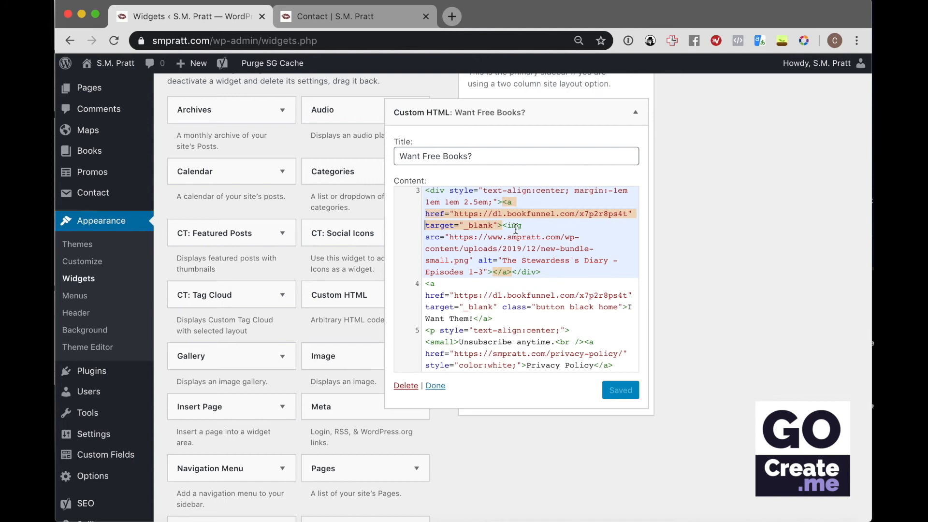
pyautogui.moveTo(497, 226); pyautogui.dragTo(424, 226)
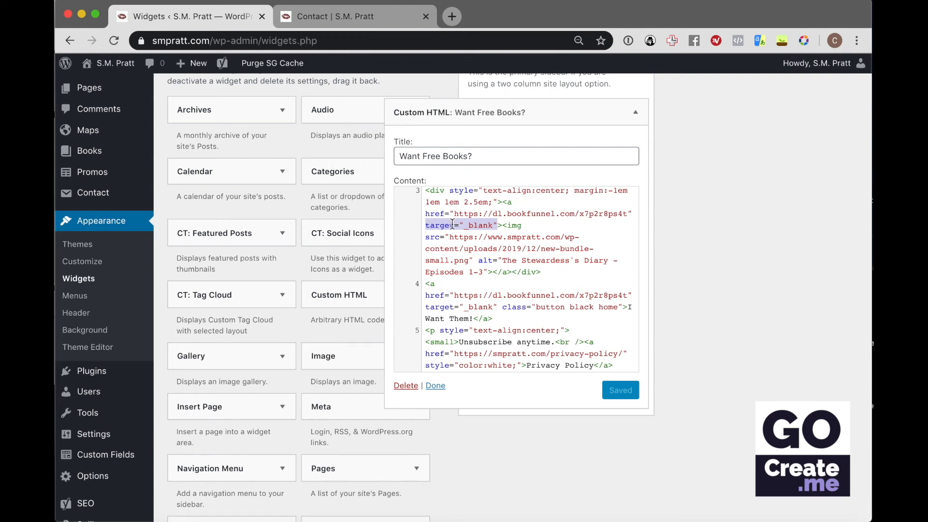
pyautogui.click(499, 225)
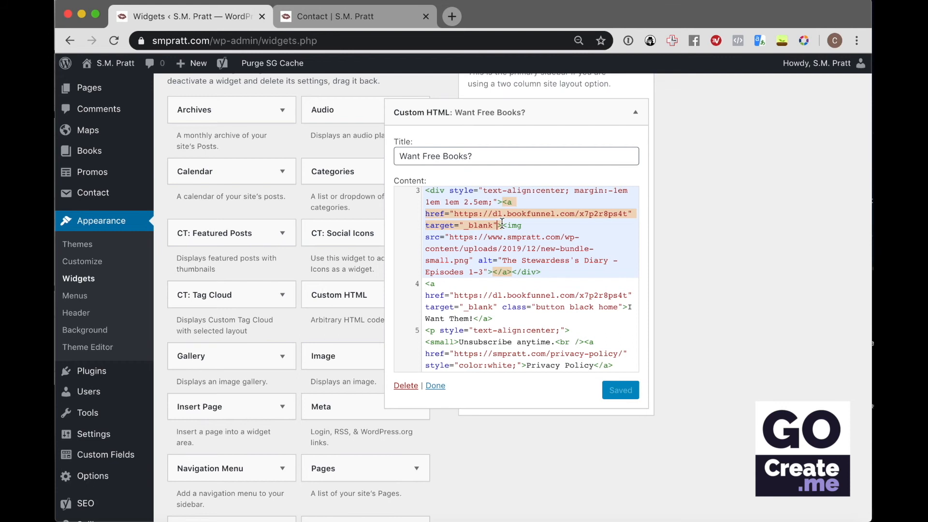
pyautogui.click(493, 273)
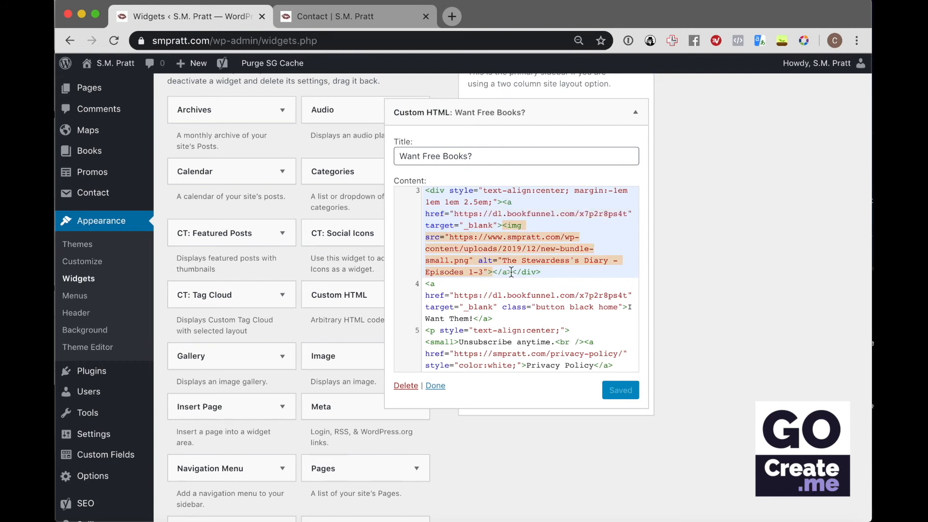
pyautogui.click(512, 272)
pyautogui.click(504, 203)
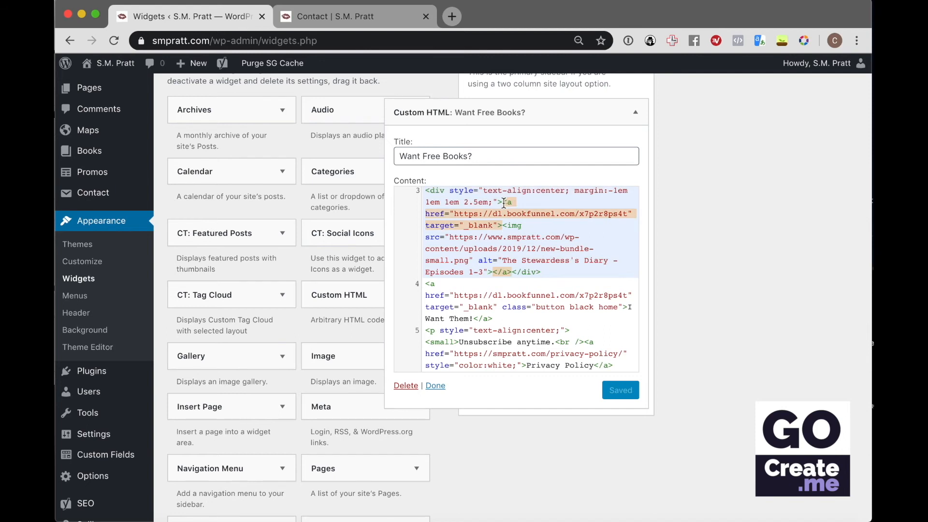
pyautogui.moveTo(504, 203); pyautogui.dragTo(501, 225)
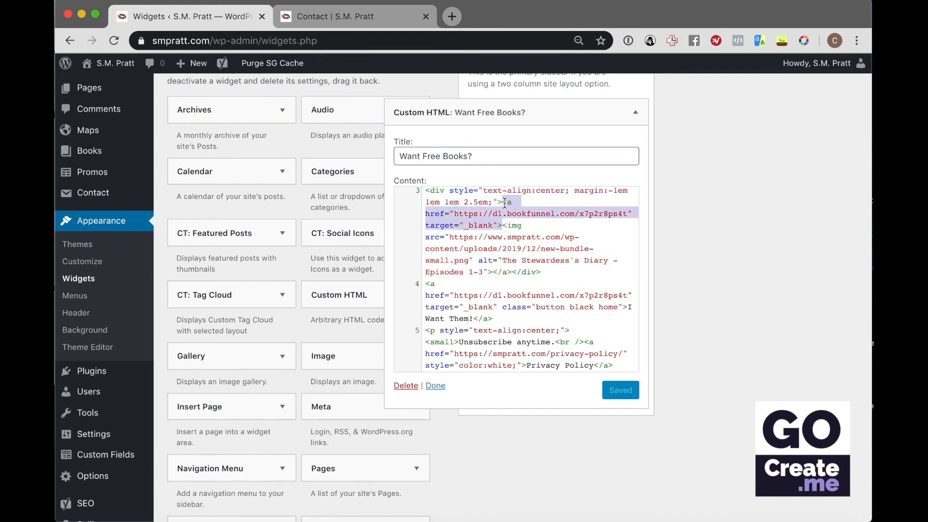
pyautogui.click(452, 230)
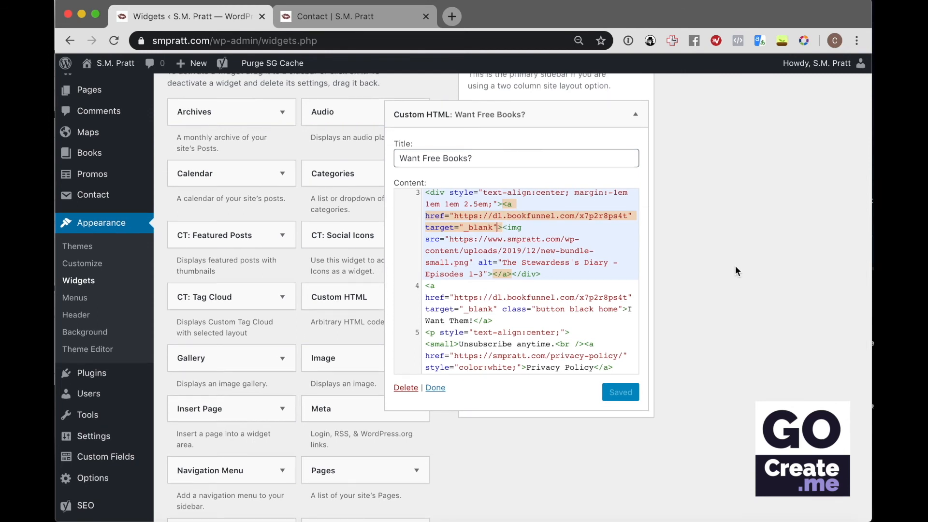
# Go to the live site's About page and open it for editing at the review links paragraph
pyautogui.scroll(1, 735, 265)
pyautogui.hotkey('ctrl', 'Tab')
pyautogui.click(696, 97)
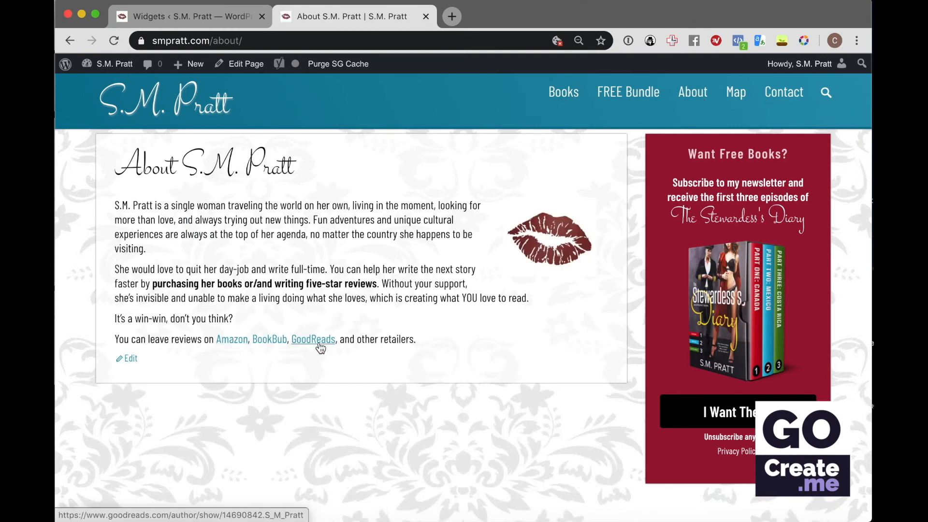
pyautogui.click(130, 359)
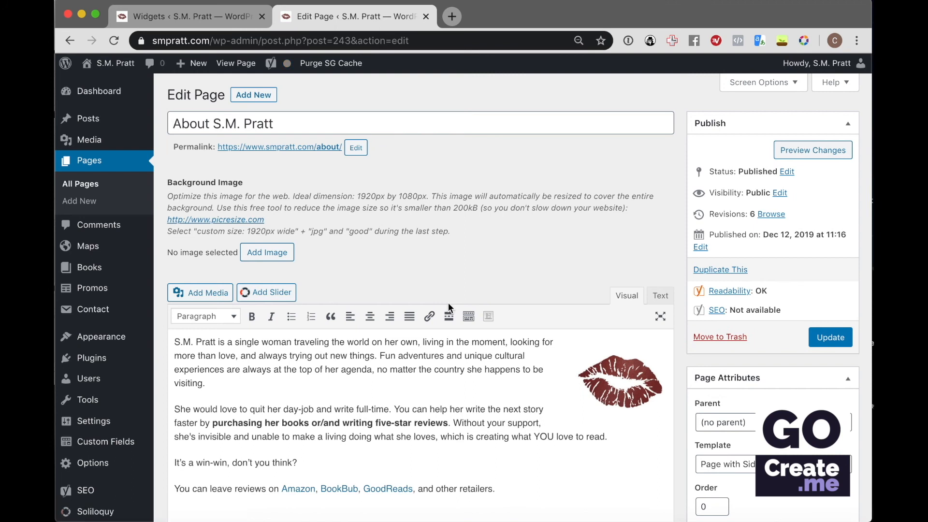
pyautogui.scroll(-2, 535, 314)
pyautogui.scroll(-3, 536, 315)
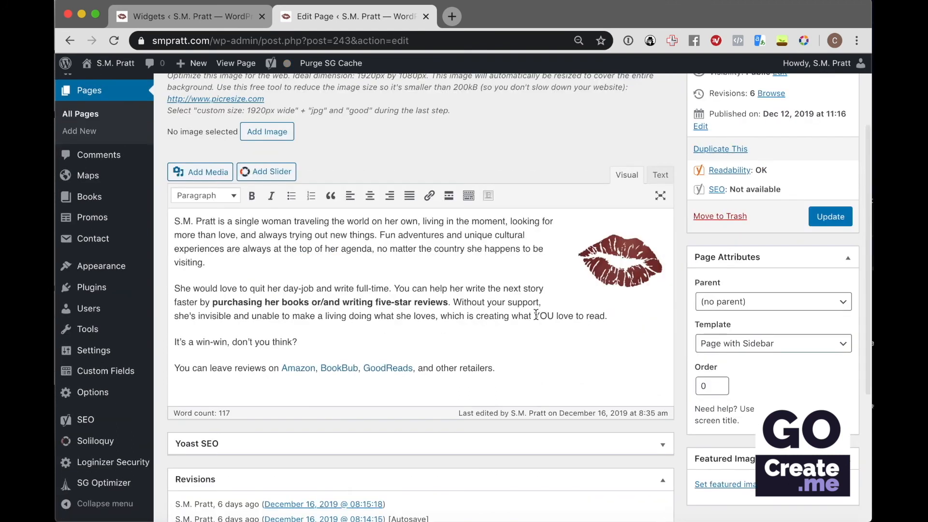
# Open the full link settings of the Amazon review link, check its new-tab option and update the link
pyautogui.scroll(-1, 536, 314)
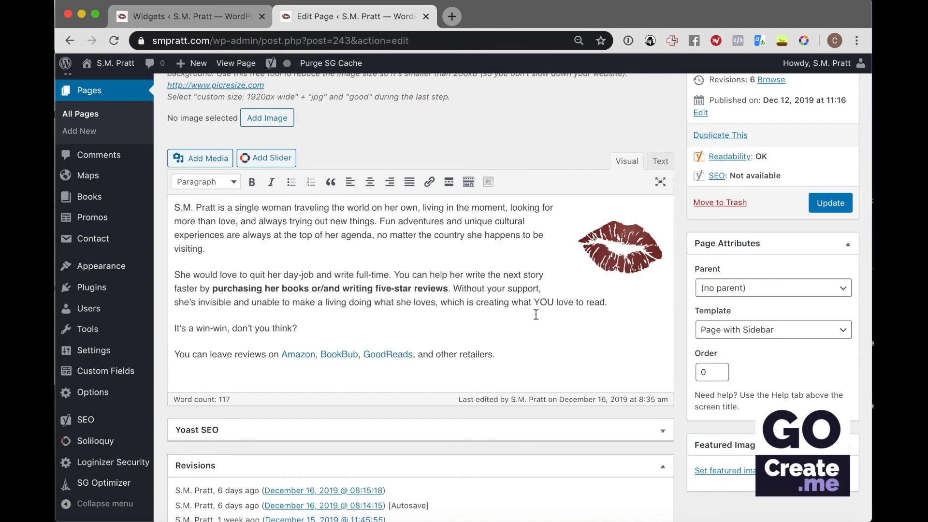
pyautogui.click(447, 288)
pyautogui.moveTo(281, 354); pyautogui.dragTo(314, 353)
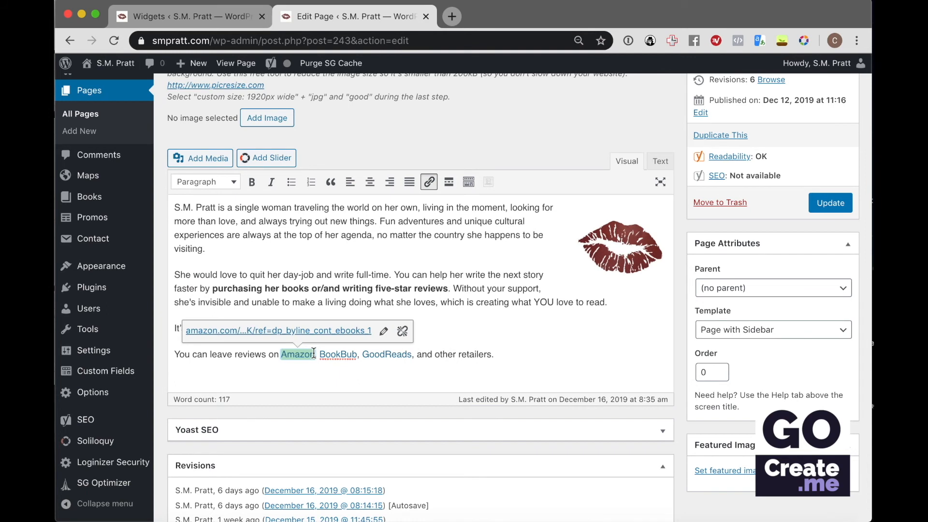
pyautogui.click(382, 333)
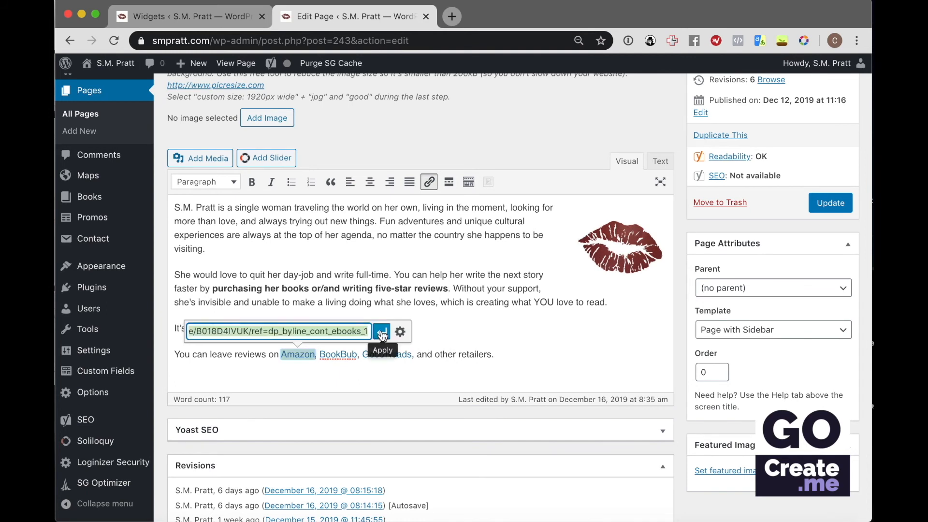
pyautogui.click(400, 333)
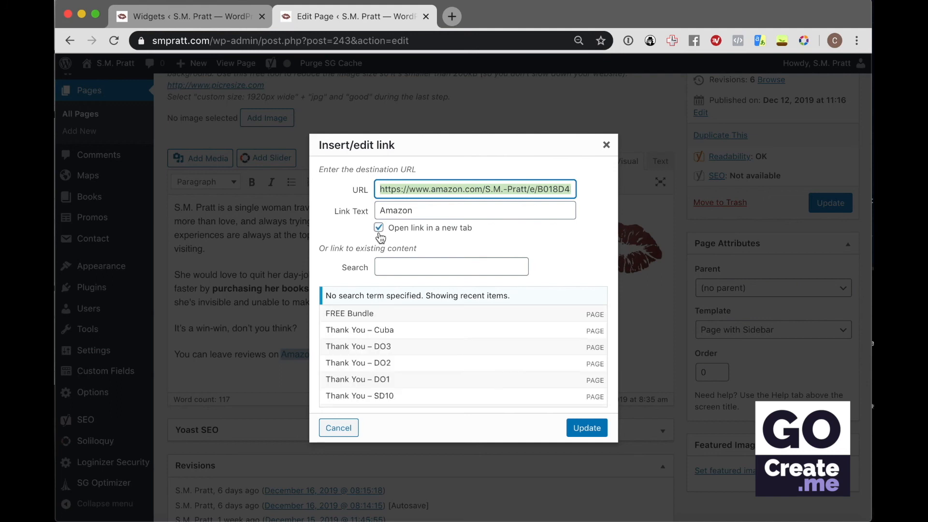
pyautogui.click(587, 428)
pyautogui.click(372, 275)
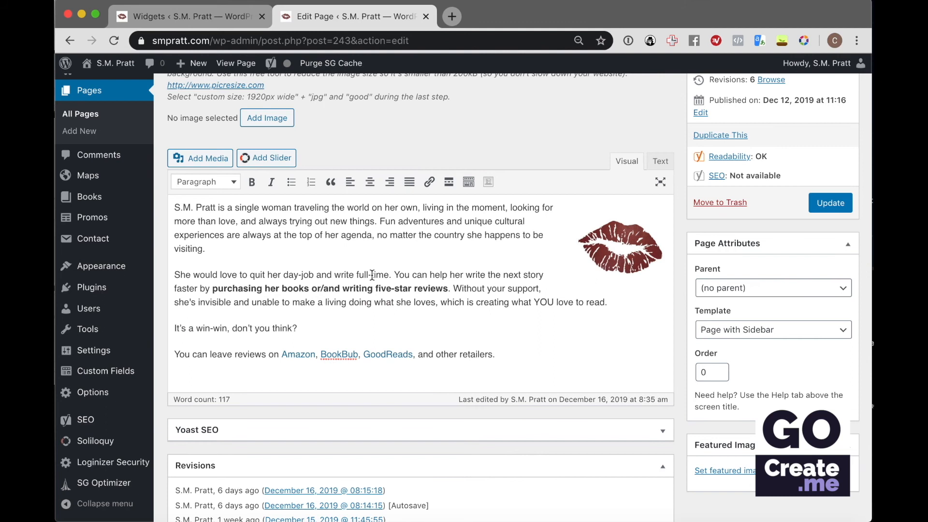
pyautogui.moveTo(453, 288); pyautogui.dragTo(540, 287)
pyautogui.click(430, 182)
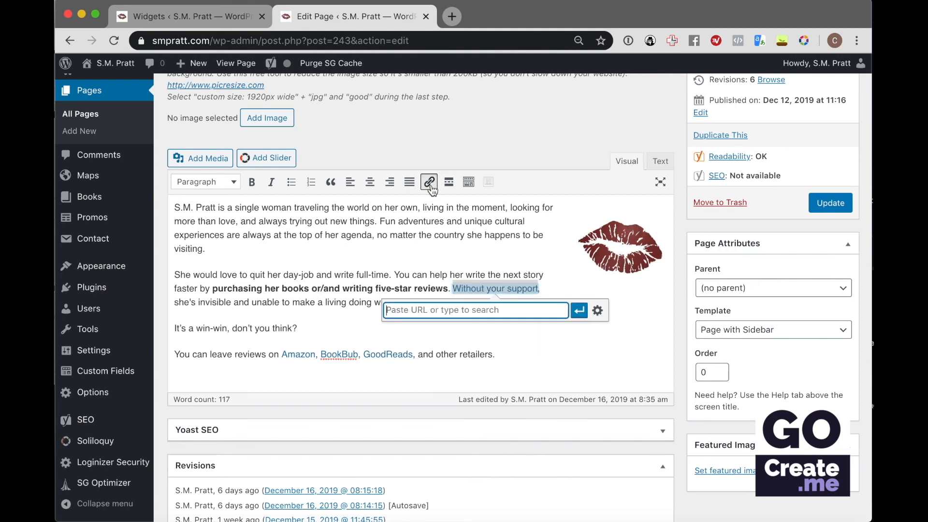
pyautogui.write('http://google.com')
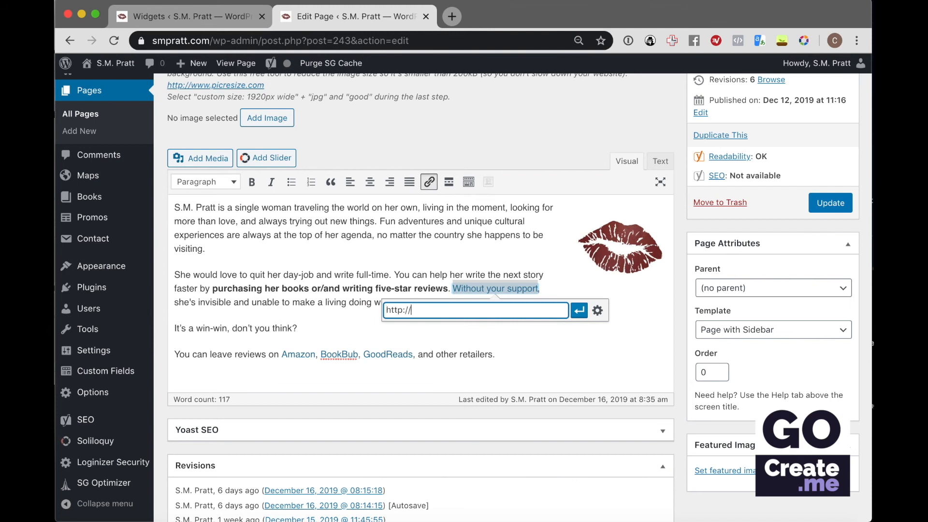
pyautogui.click(604, 314)
pyautogui.click(379, 228)
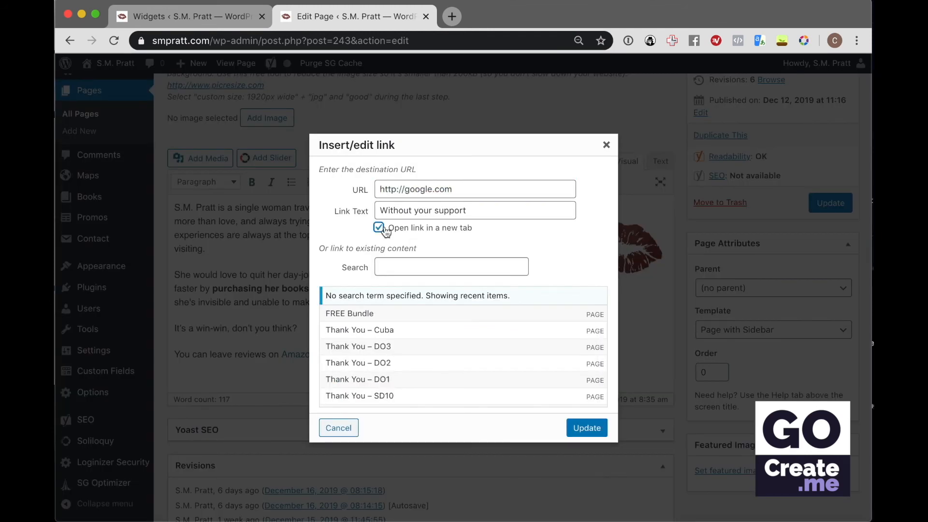
pyautogui.click(587, 428)
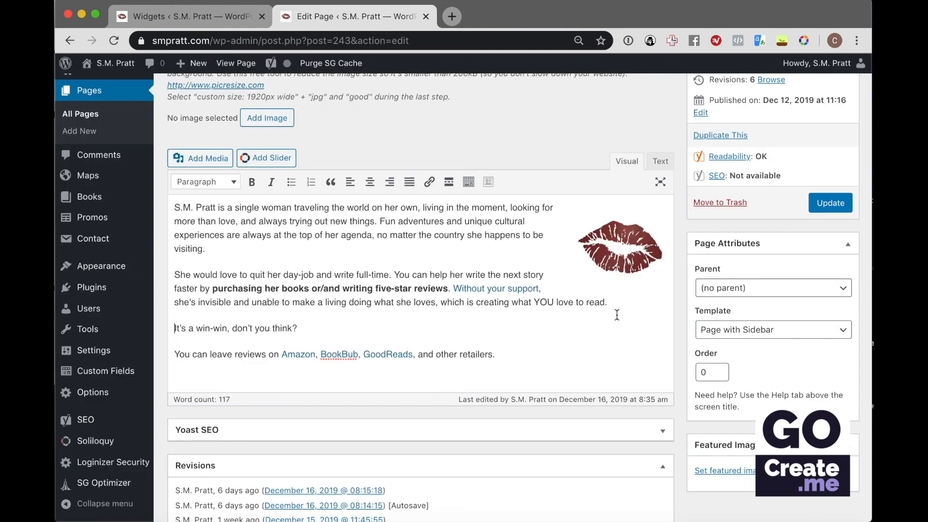
pyautogui.click(830, 202)
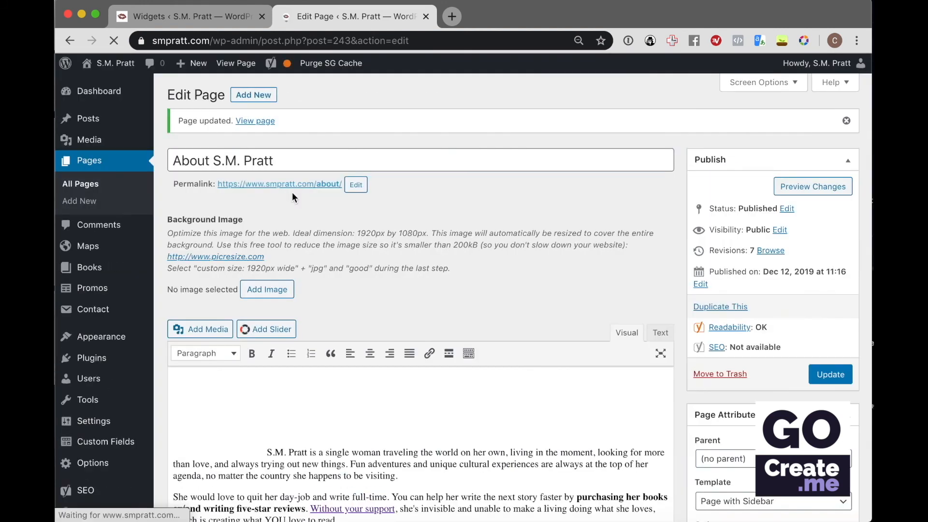
# View the live About page, test the "Without your support" link and close the tab it opens
pyautogui.click(292, 187)
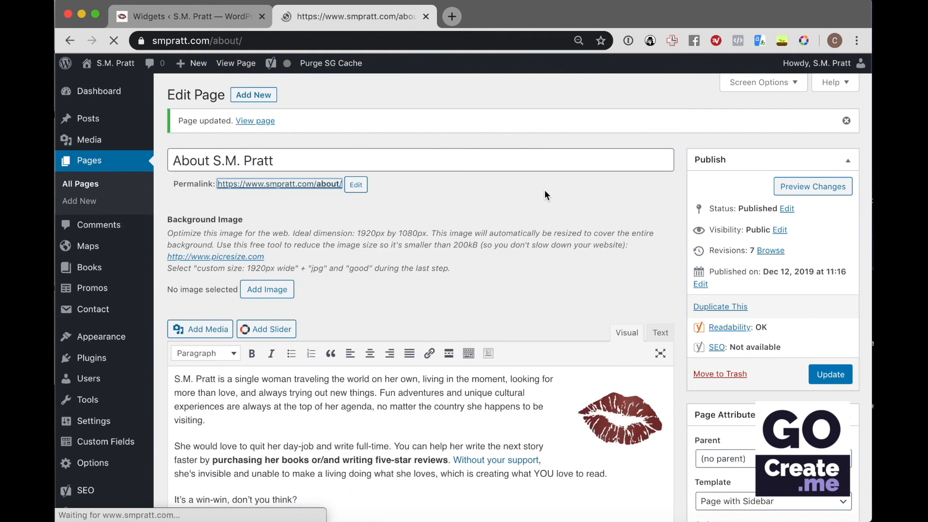
pyautogui.press('super+t')
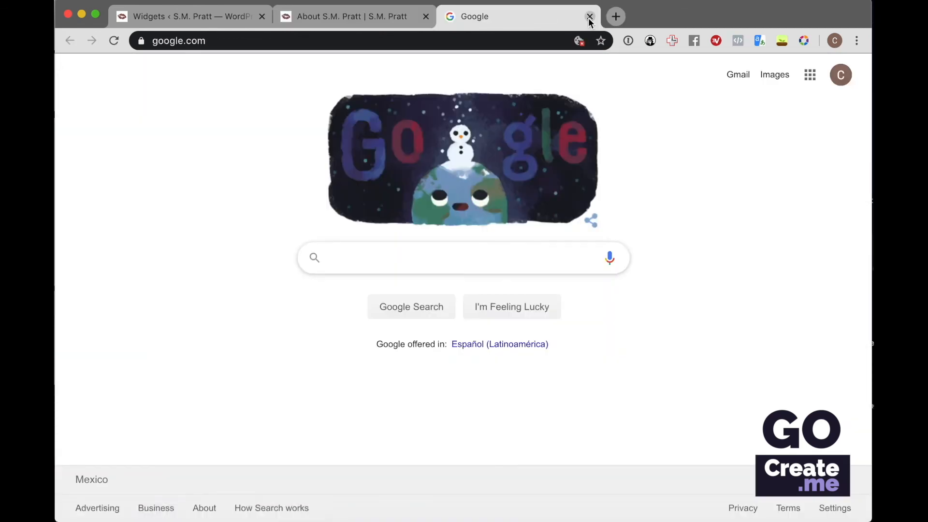
pyautogui.click(589, 16)
# Reopen the About page for editing, remove the link from "Without your support" and update the page
pyautogui.click(250, 68)
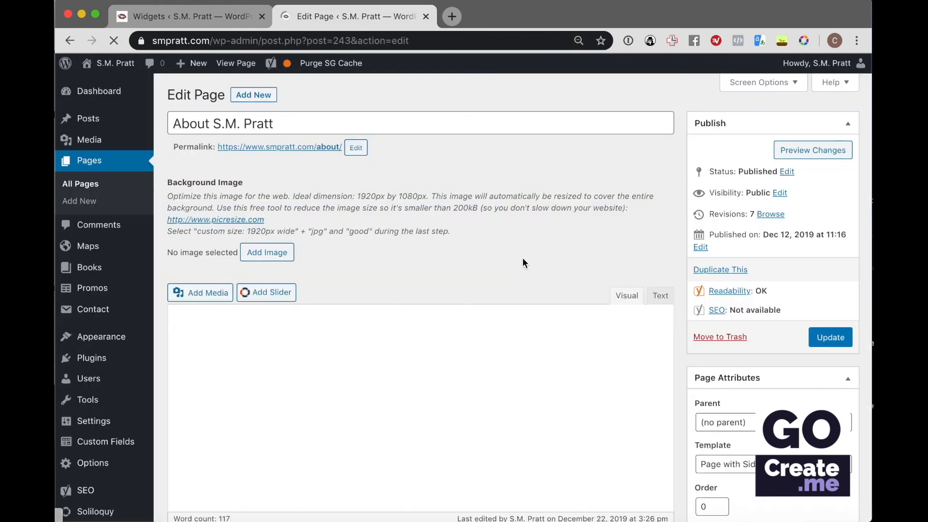
pyautogui.click(503, 423)
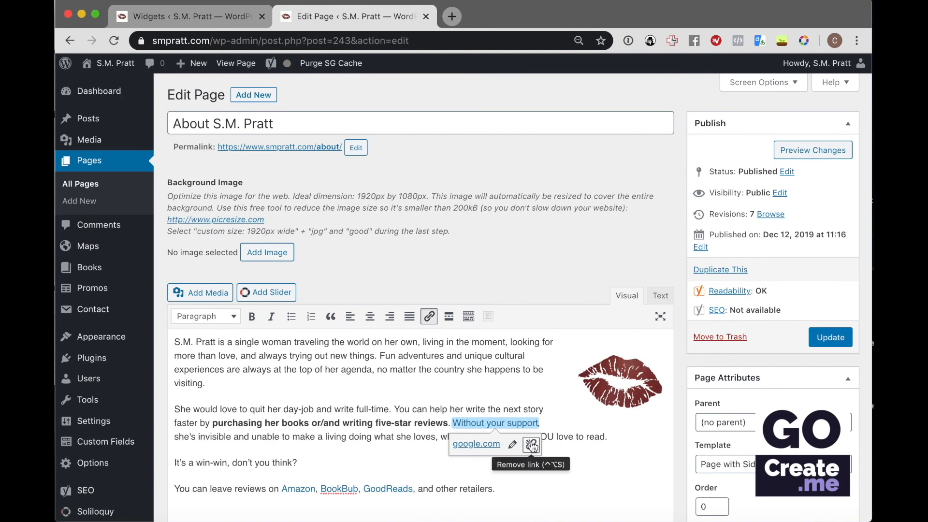
pyautogui.click(531, 445)
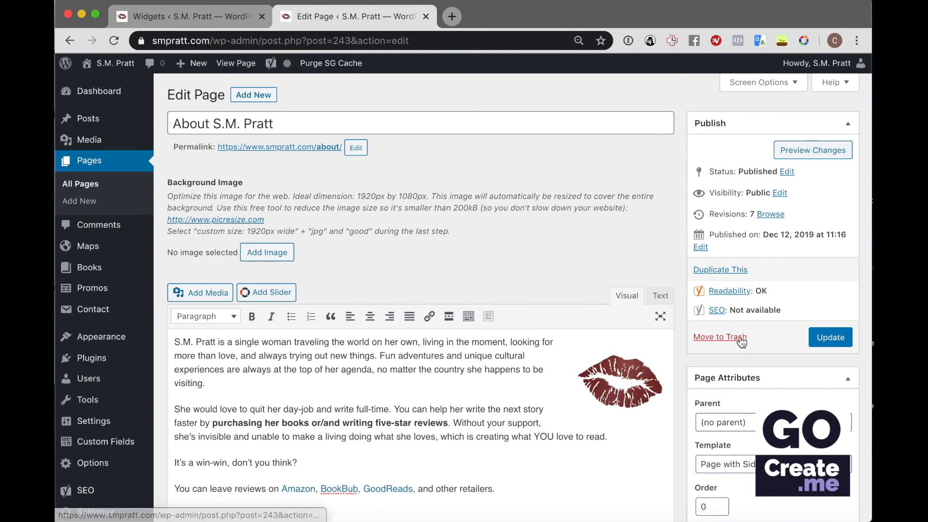
pyautogui.click(825, 339)
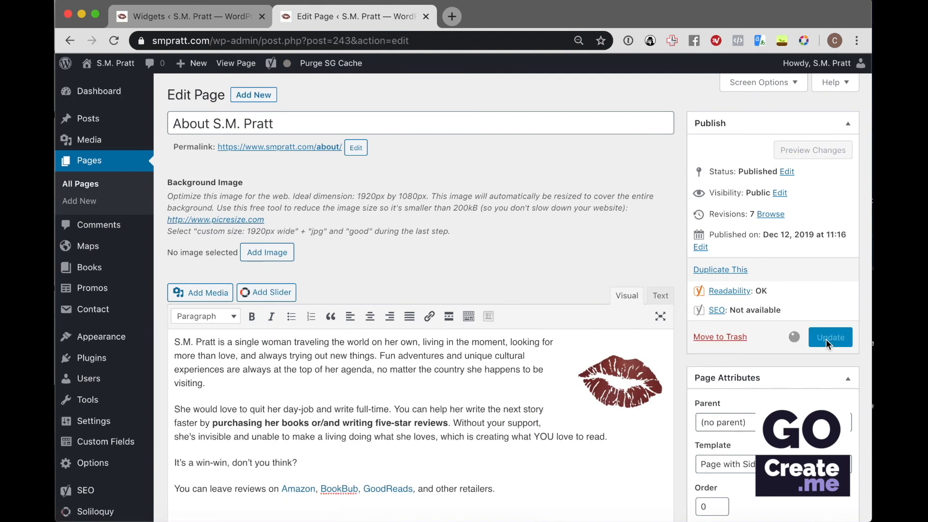
pyautogui.click(626, 415)
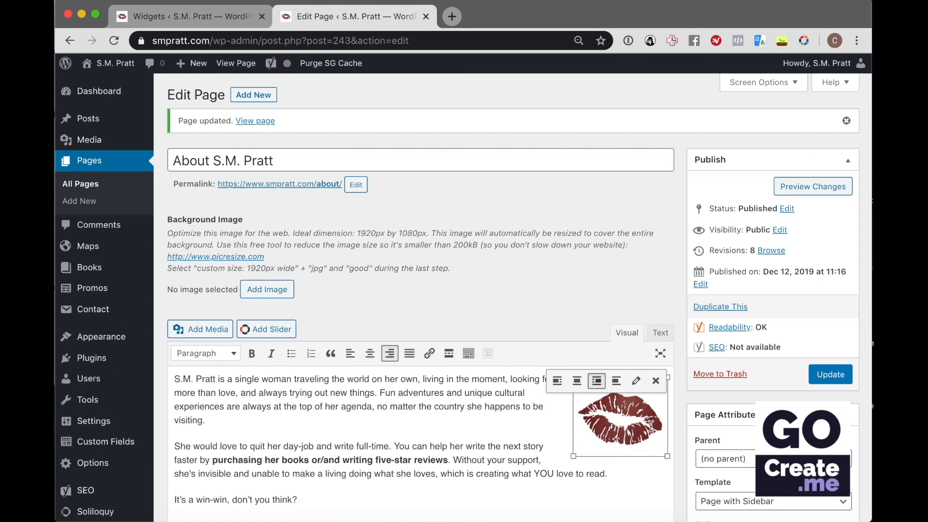
pyautogui.click(635, 381)
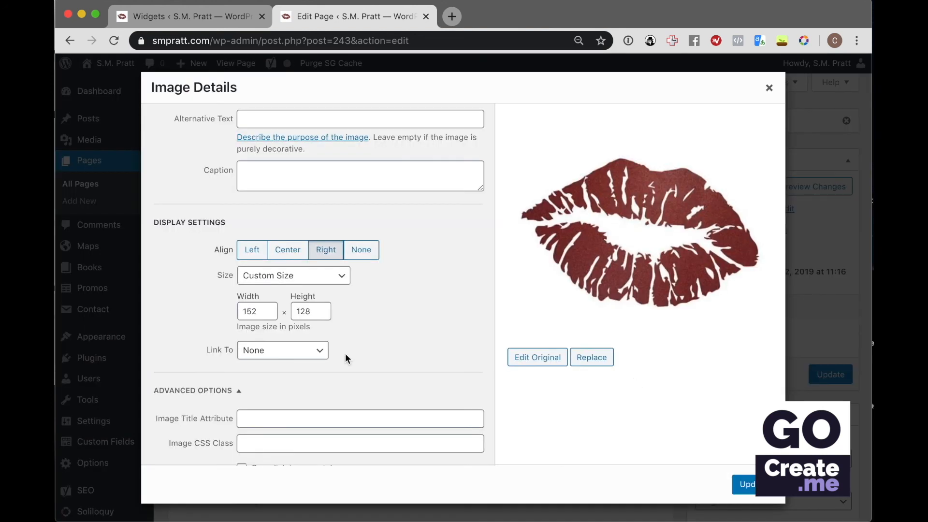
pyautogui.scroll(-3, 334, 360)
pyautogui.click(260, 289)
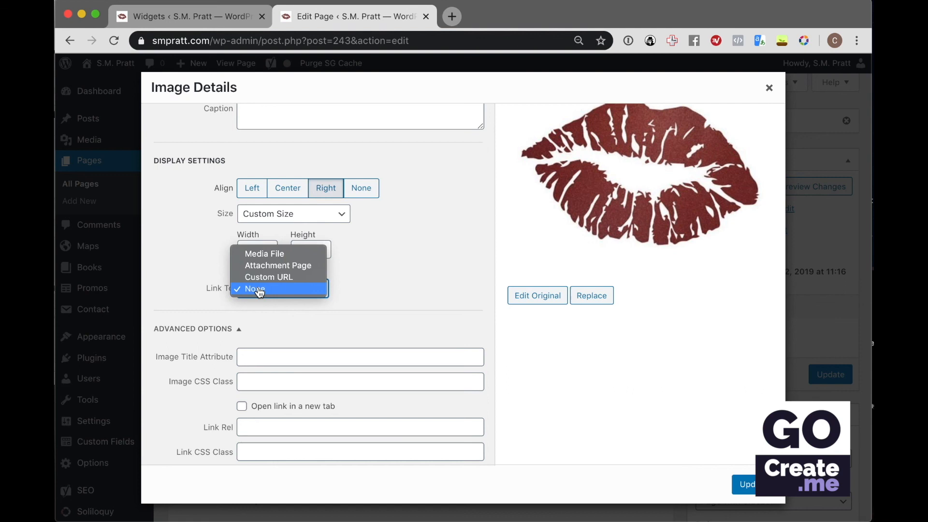
pyautogui.click(269, 276)
pyautogui.click(284, 313)
pyautogui.write('goo')
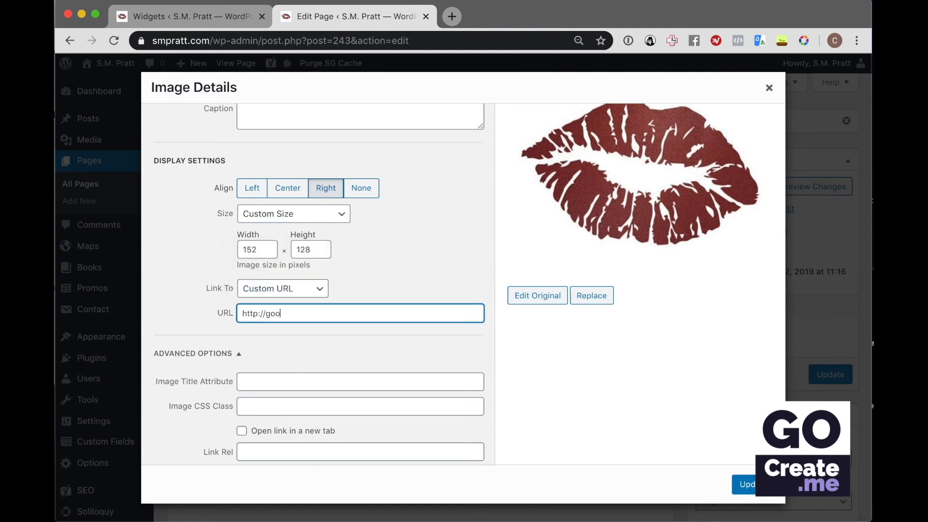
pyautogui.write('gle.com')
# Enable Open link in a new tab in the lips image's advanced options and apply the image details
pyautogui.click(242, 432)
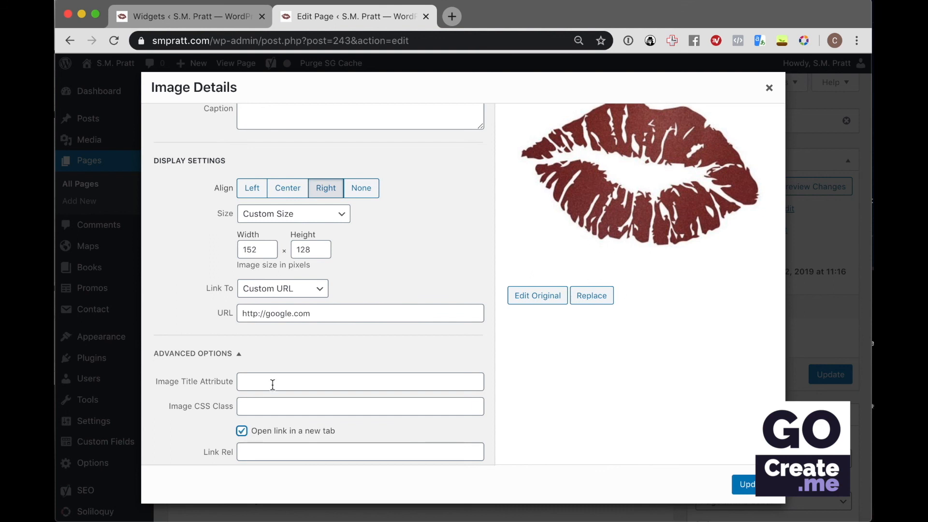
pyautogui.click(241, 356)
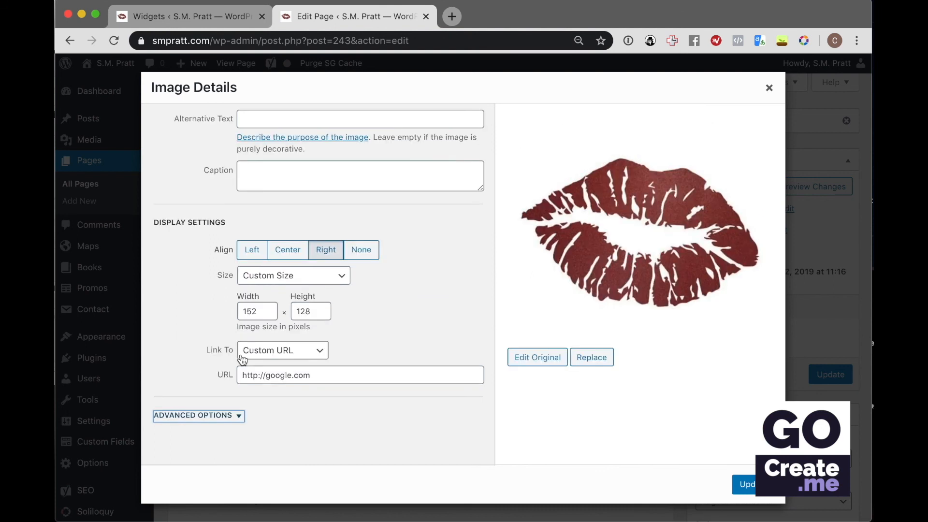
pyautogui.click(240, 417)
pyautogui.scroll(-3, 476, 398)
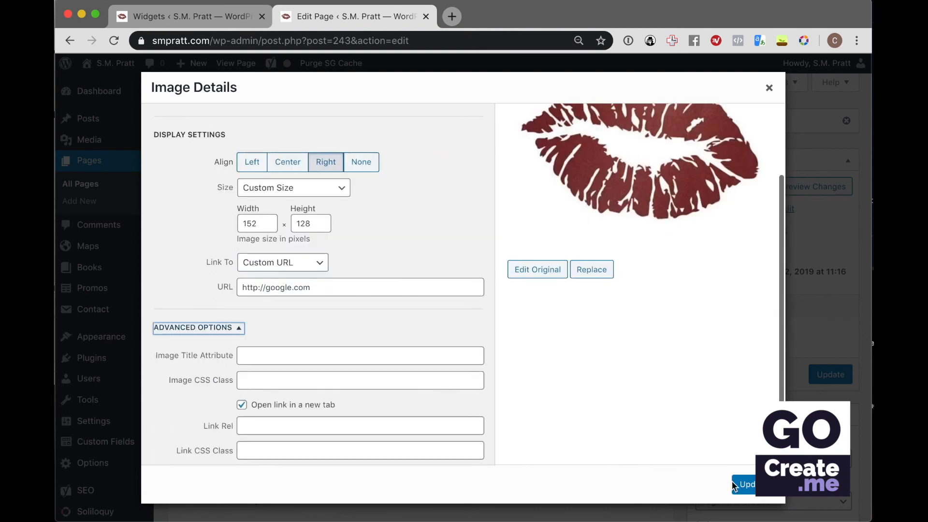
pyautogui.click(742, 485)
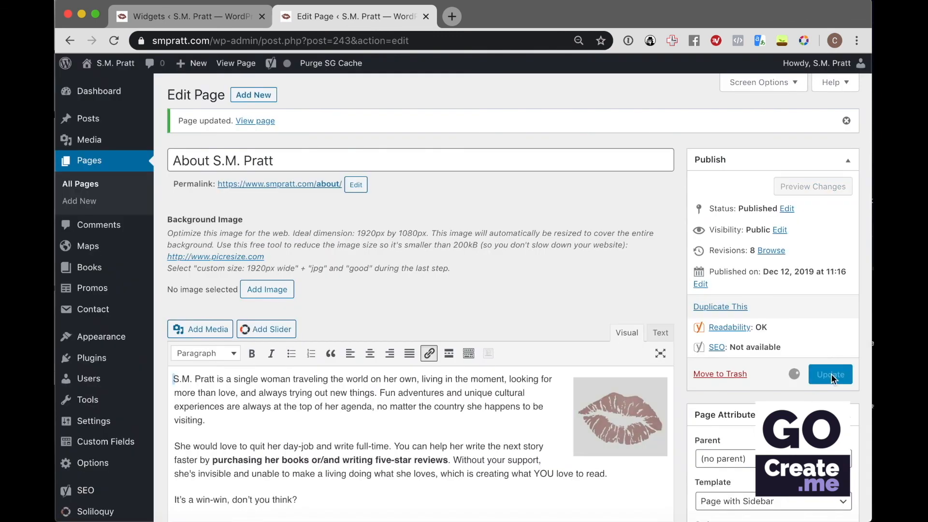
# Update the About page, test the lips image's link on the live page and close the tab it opens
pyautogui.click(830, 373)
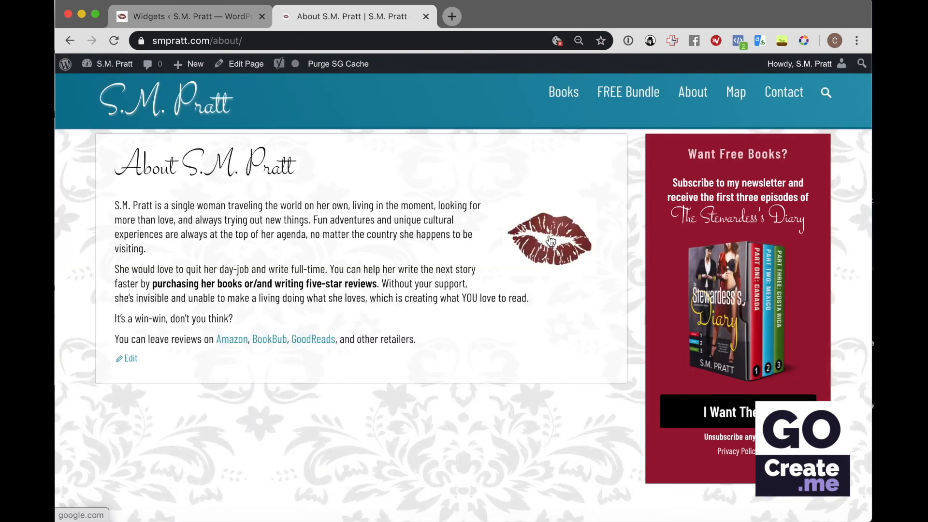
pyautogui.click(550, 240)
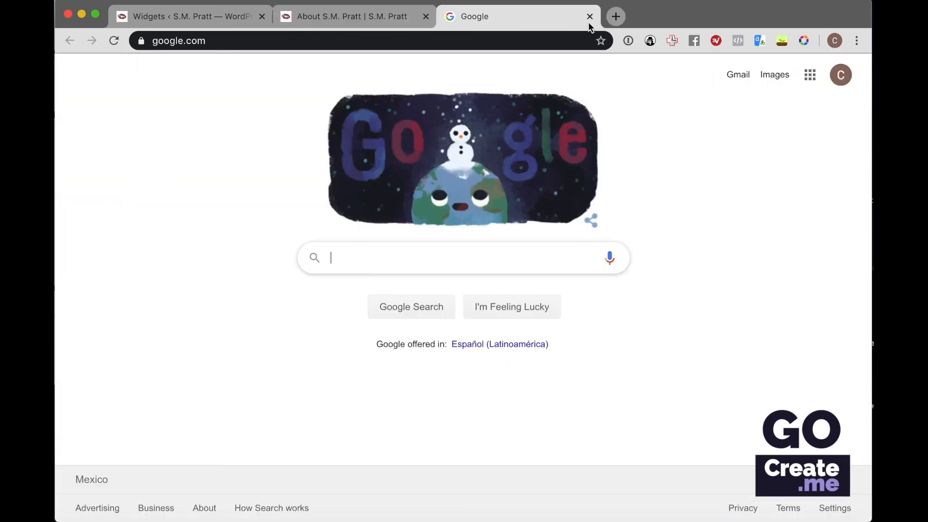
pyautogui.click(590, 17)
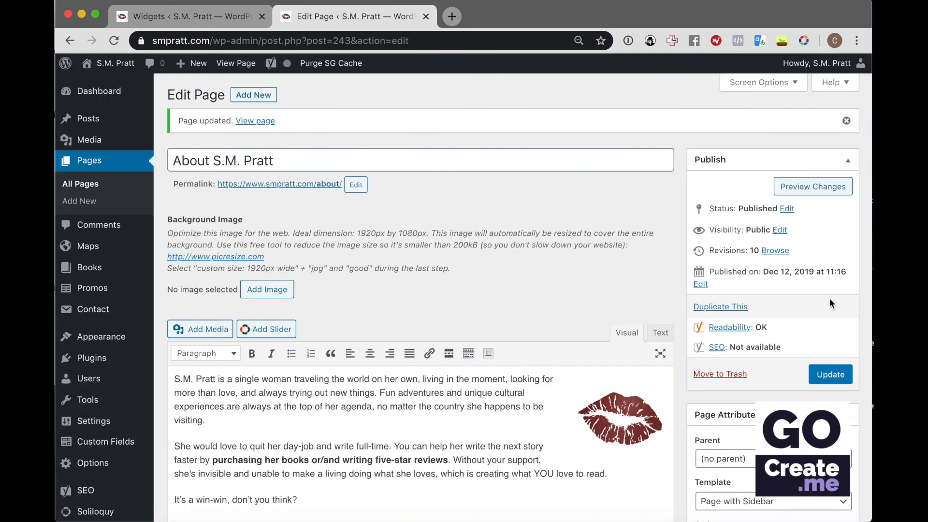